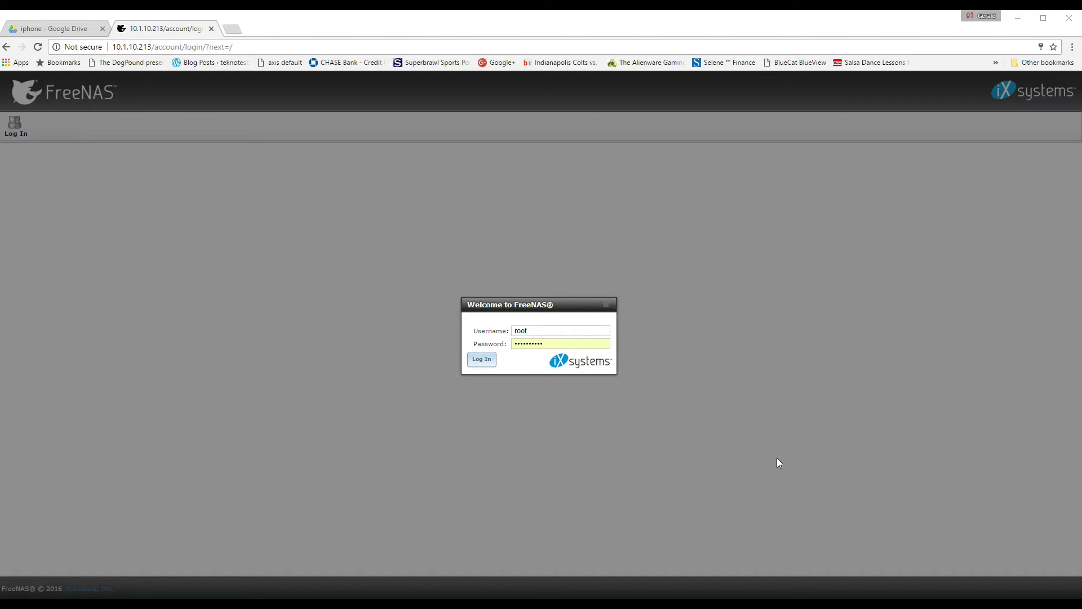
Log in to FreeNAS and create a group named family with group ID 1003.
left_click(484, 362)
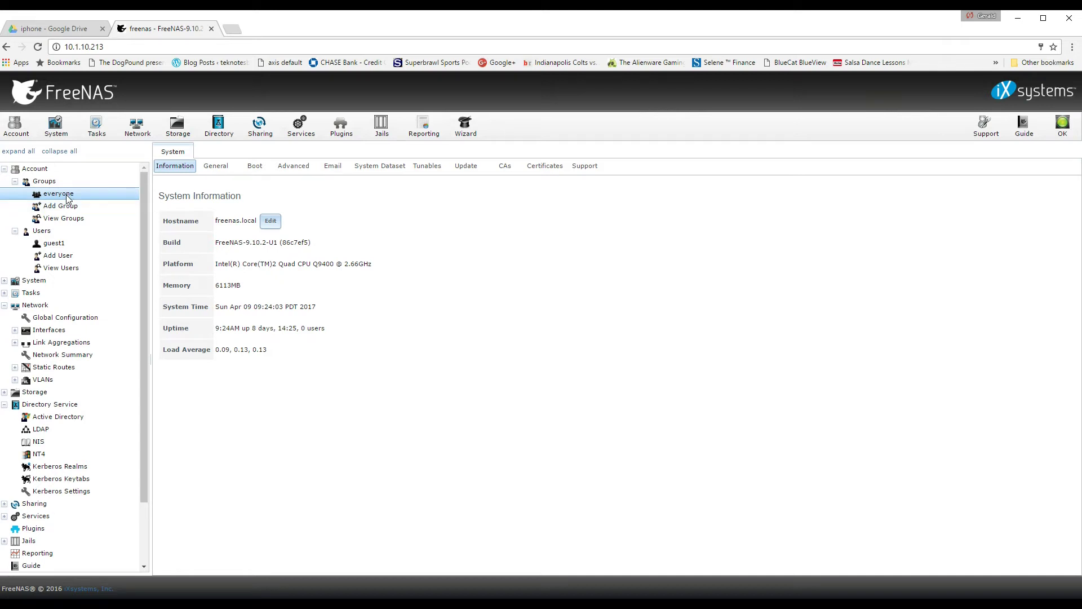
left_click(59, 206)
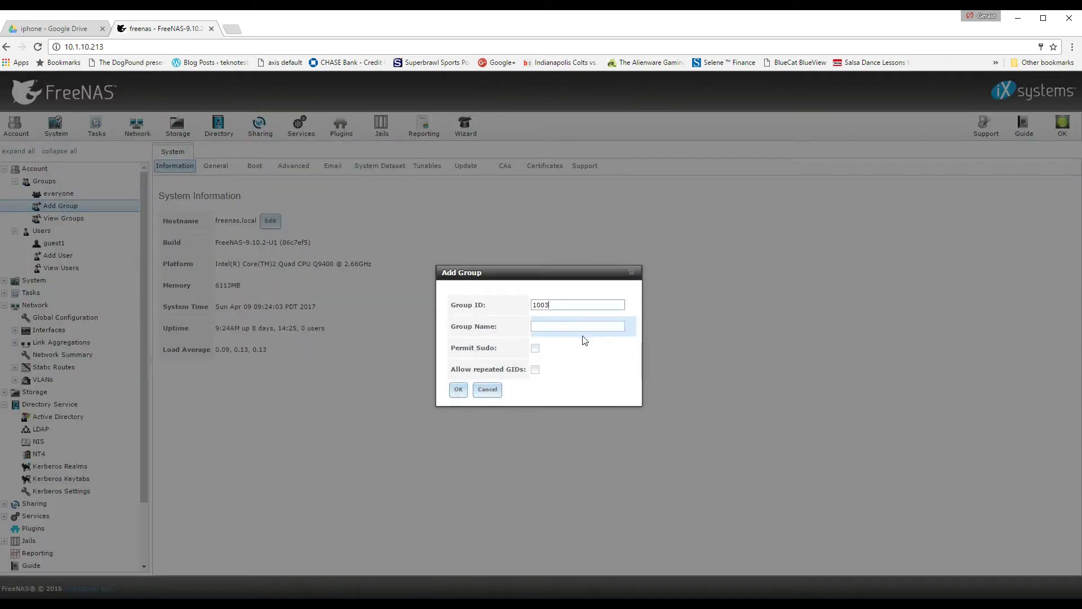
left_click(551, 326)
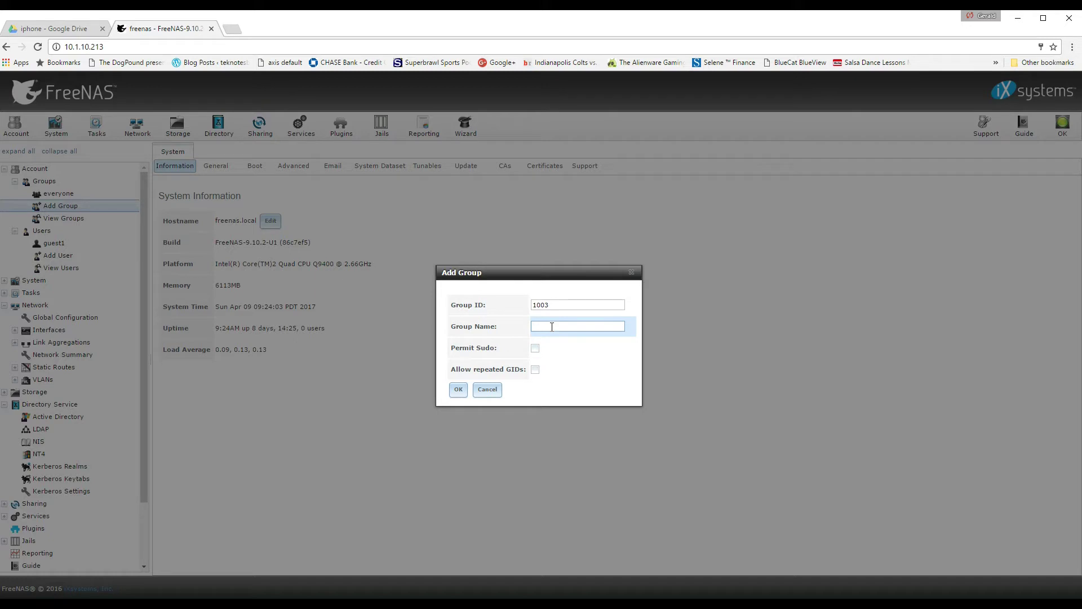
type("family")
left_click(458, 390)
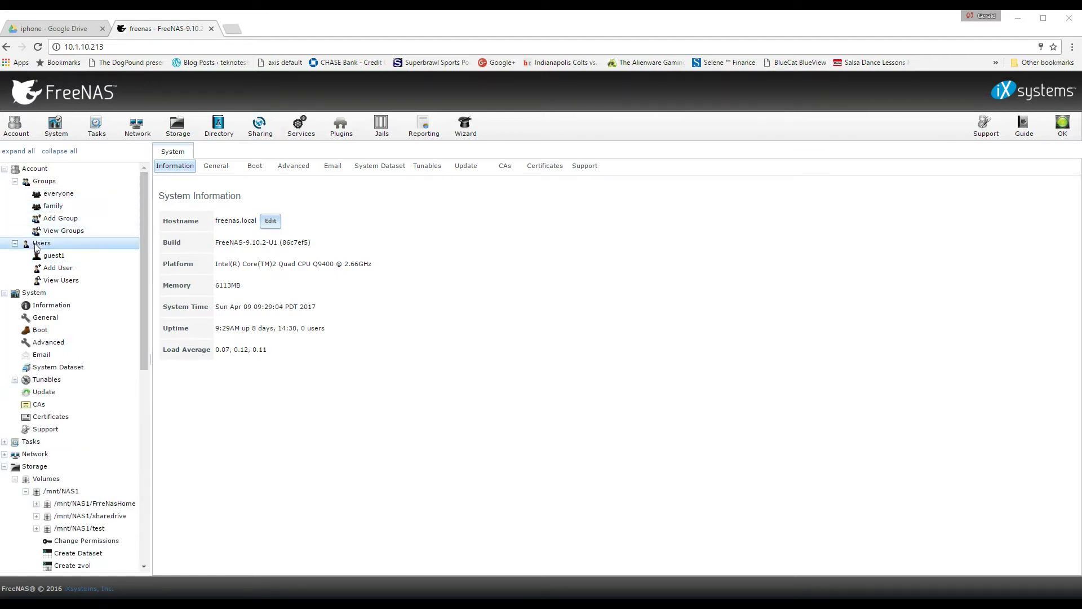
Start user guest2 with existing group family as primary group, then browse for a home directory.
left_click(58, 268)
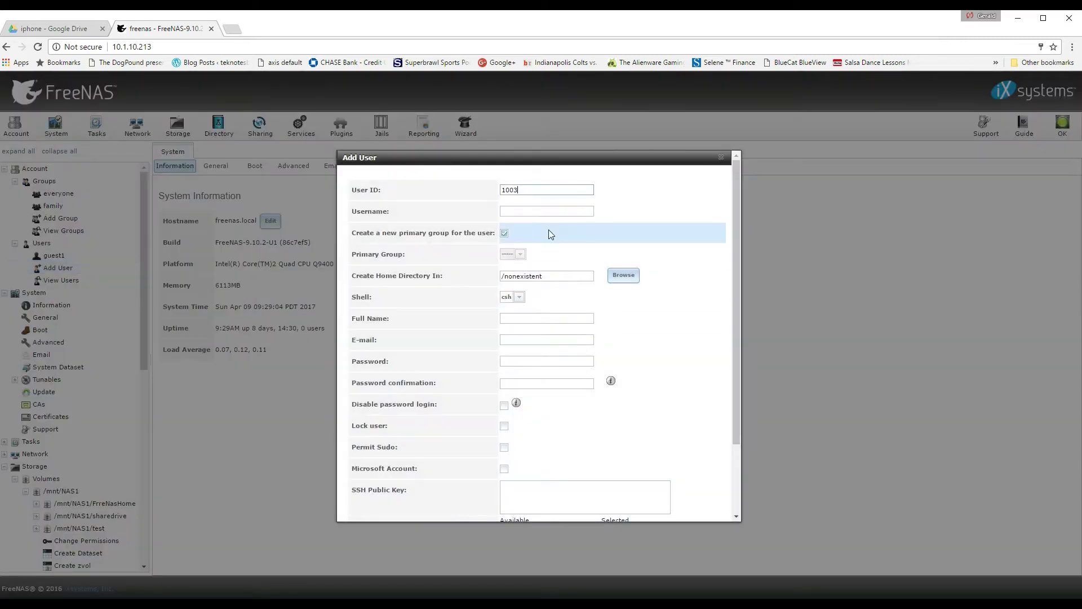
left_click(519, 210)
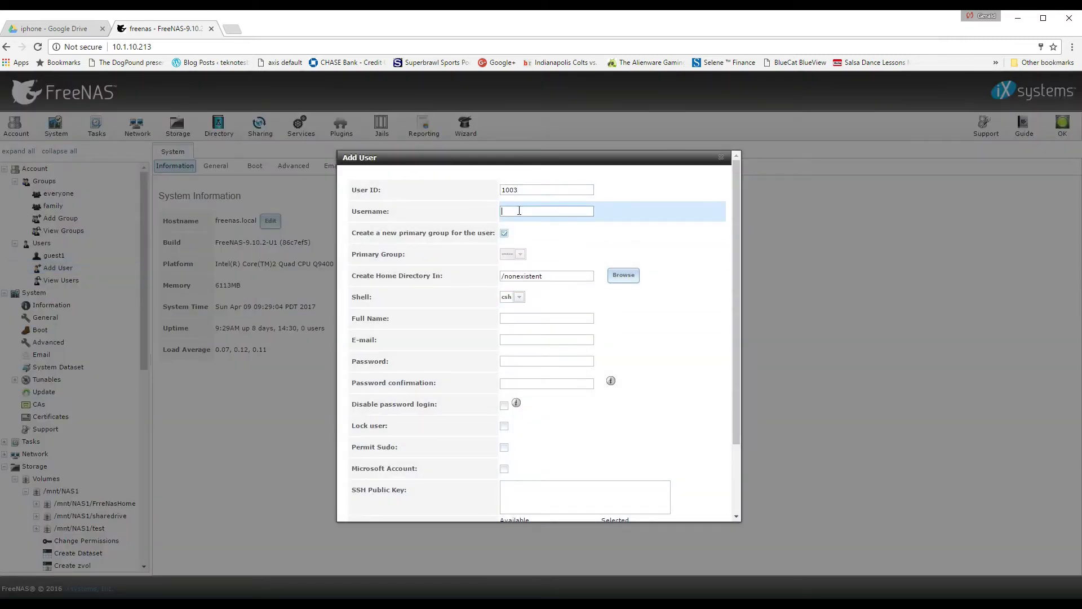
type("guest2")
left_click(504, 233)
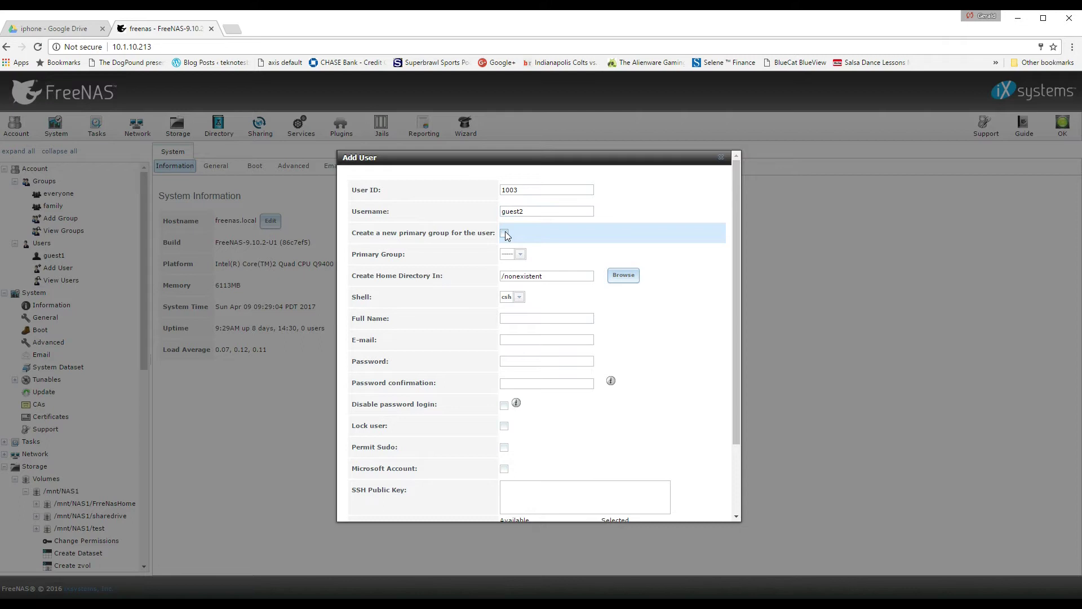
left_click(520, 256)
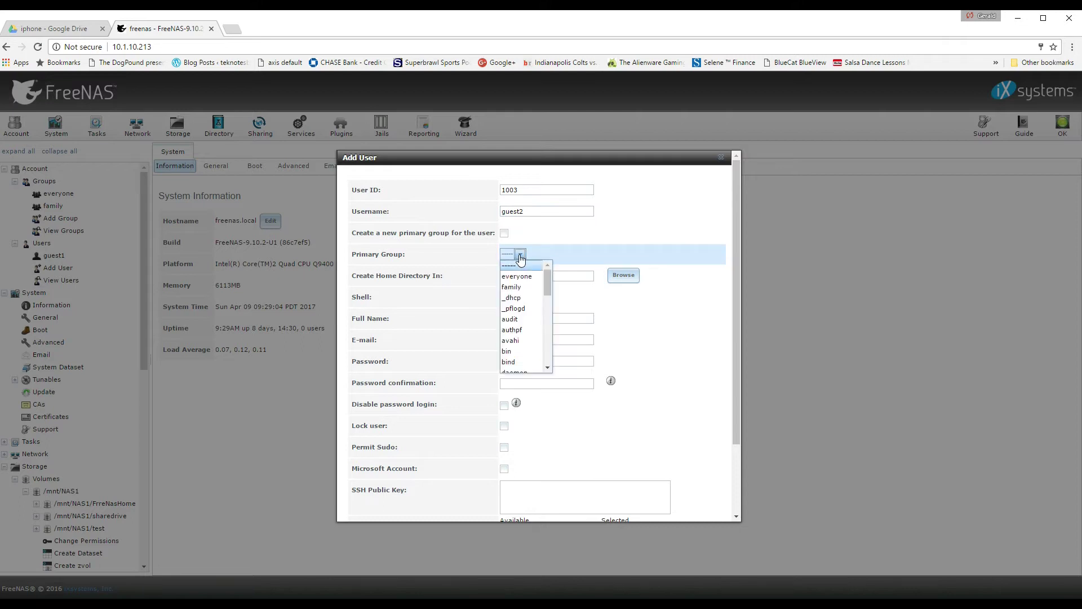
left_click(522, 287)
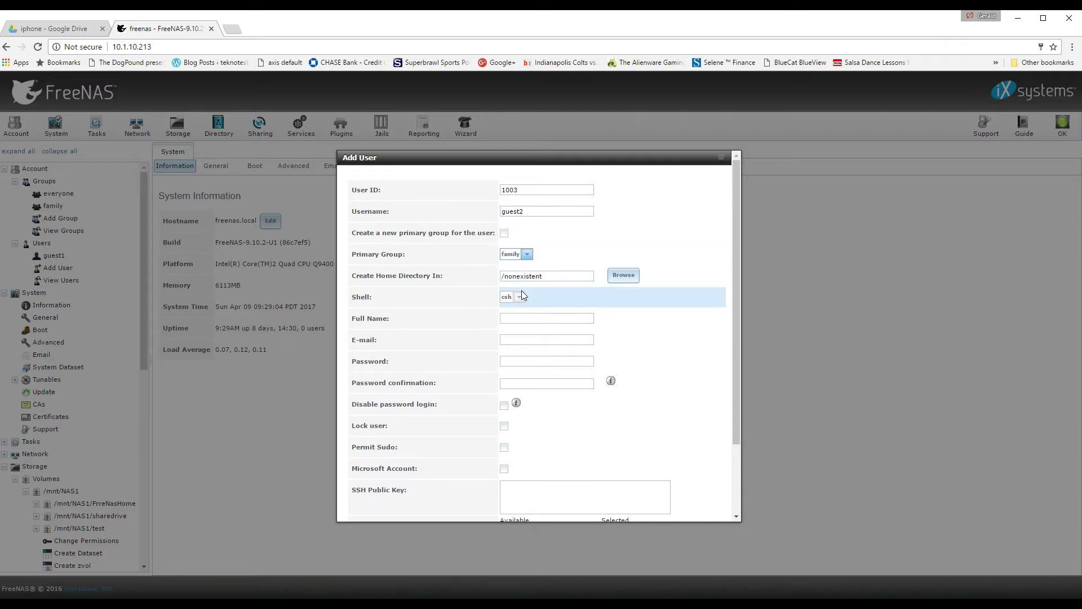
left_click(622, 278)
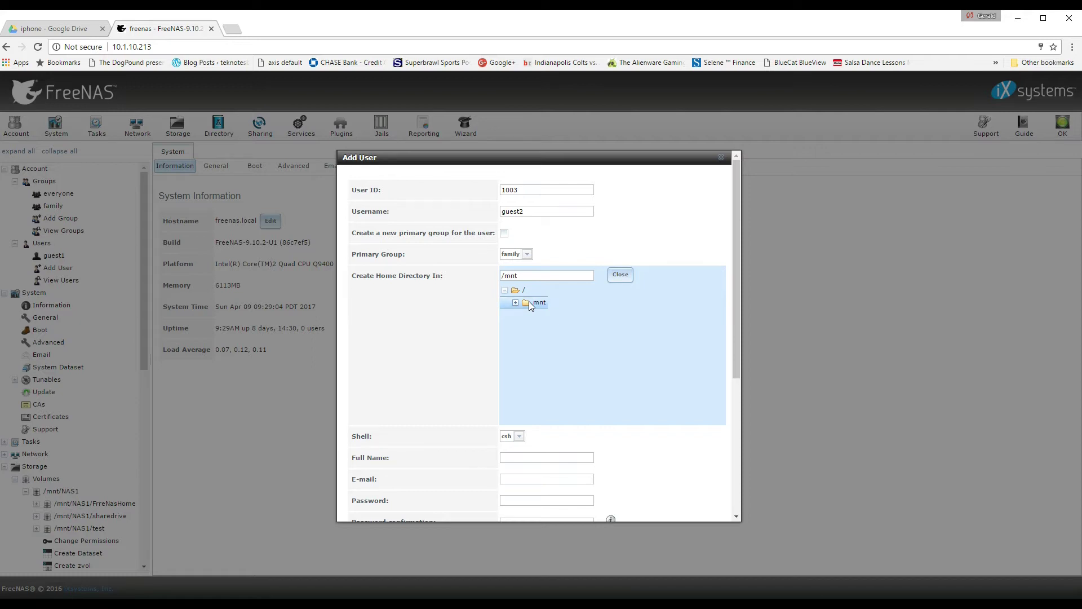
Give guest2 the full name guest2 and enter and confirm the account password.
left_click_drag(736, 337, 766, 450)
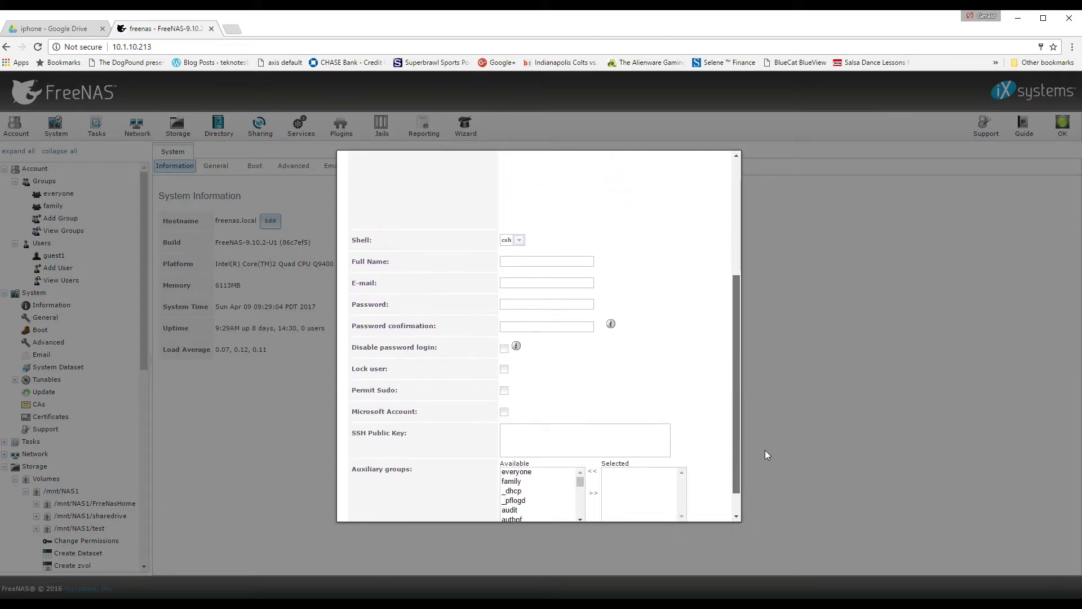
left_click(516, 265)
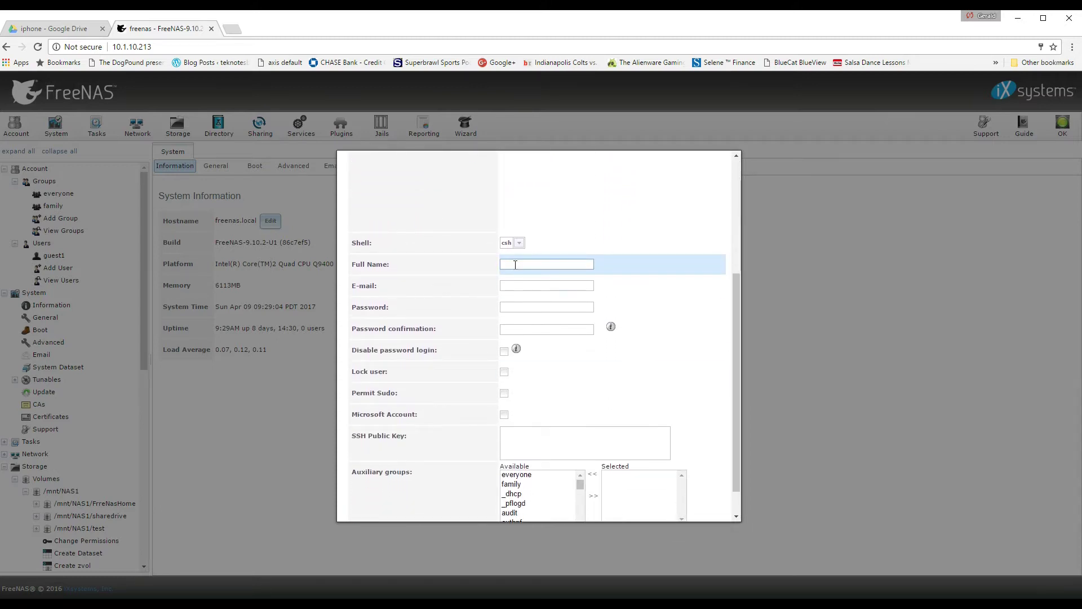
type("guest2")
left_click(516, 306)
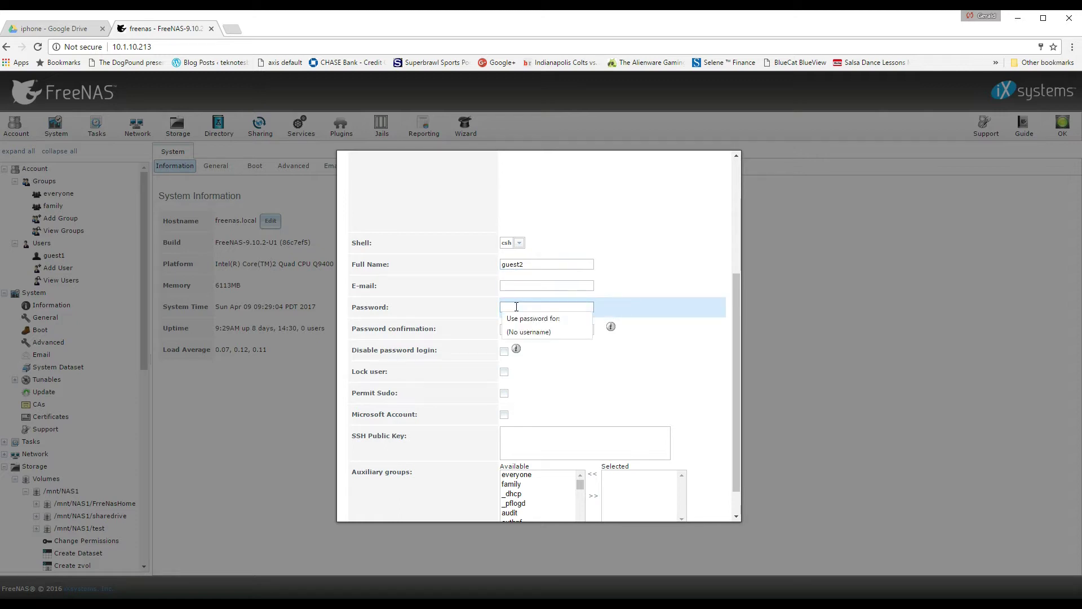
type("•")
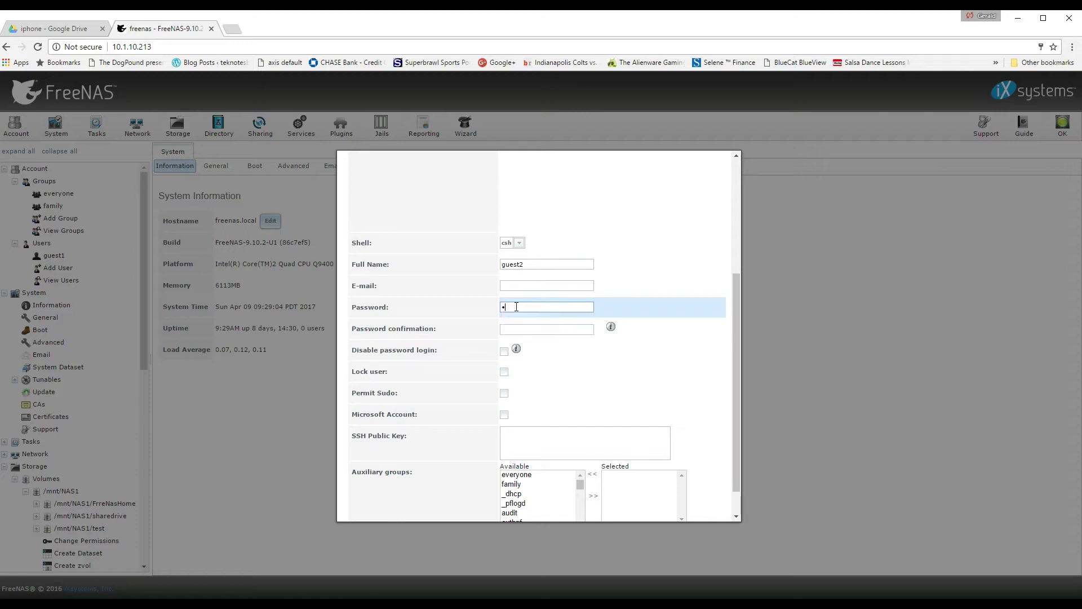
type("••••••")
left_click(515, 329)
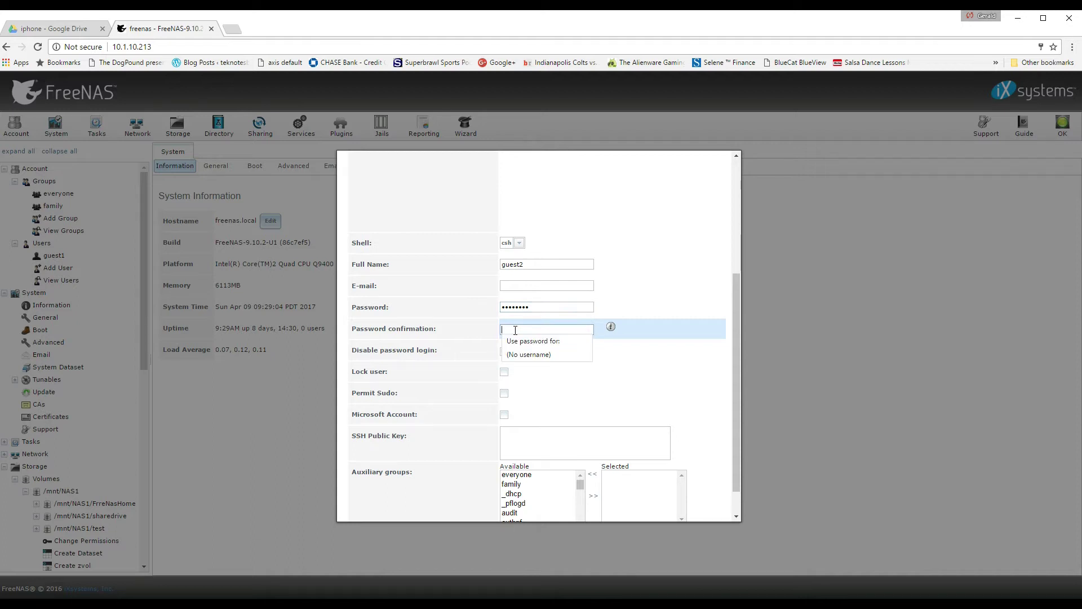
type("••••")
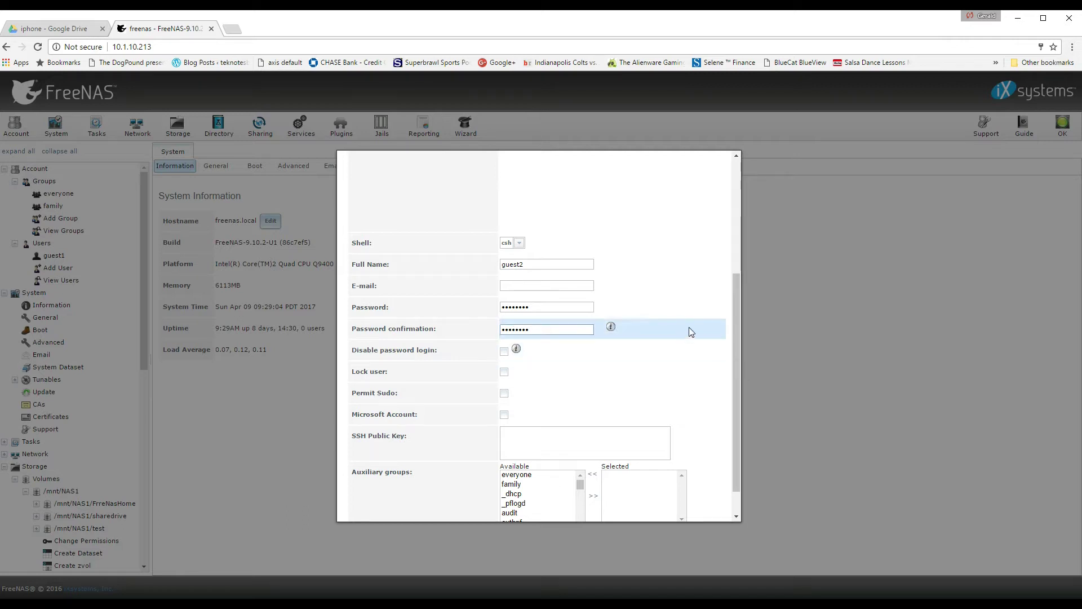
Add everyone and family as guest2's auxiliary groups and submit the user.
scroll(714, 341, "down", 1)
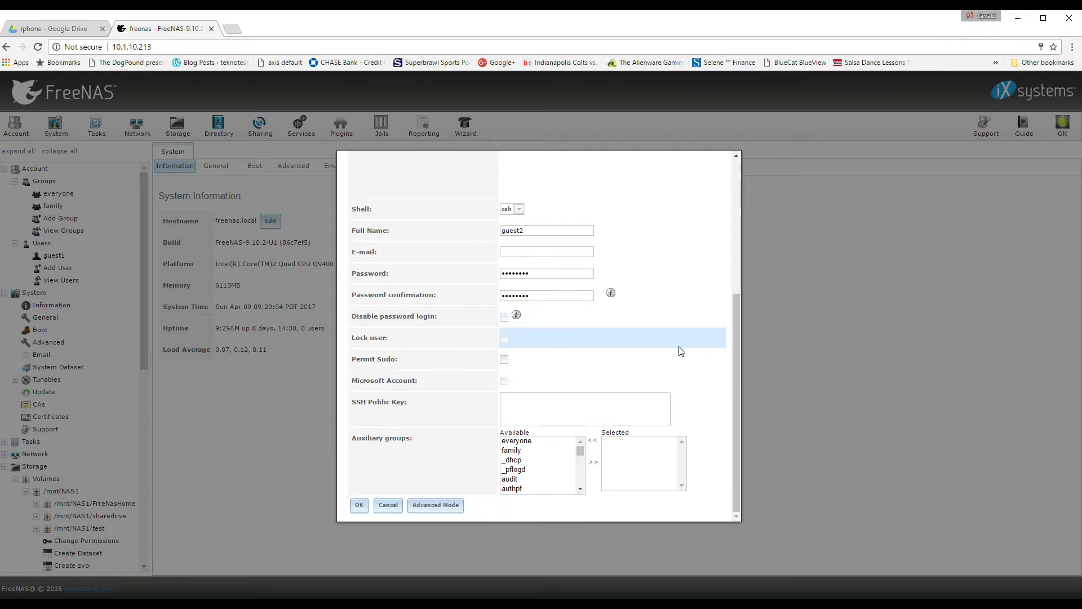
left_click(513, 443)
left_click(594, 463)
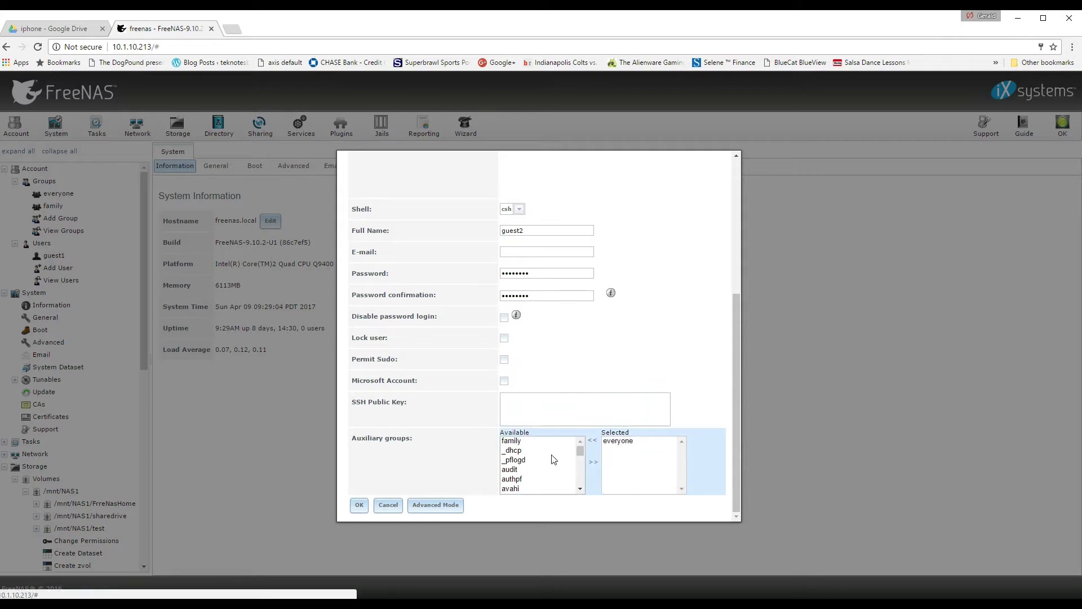
left_click(512, 442)
left_click(594, 463)
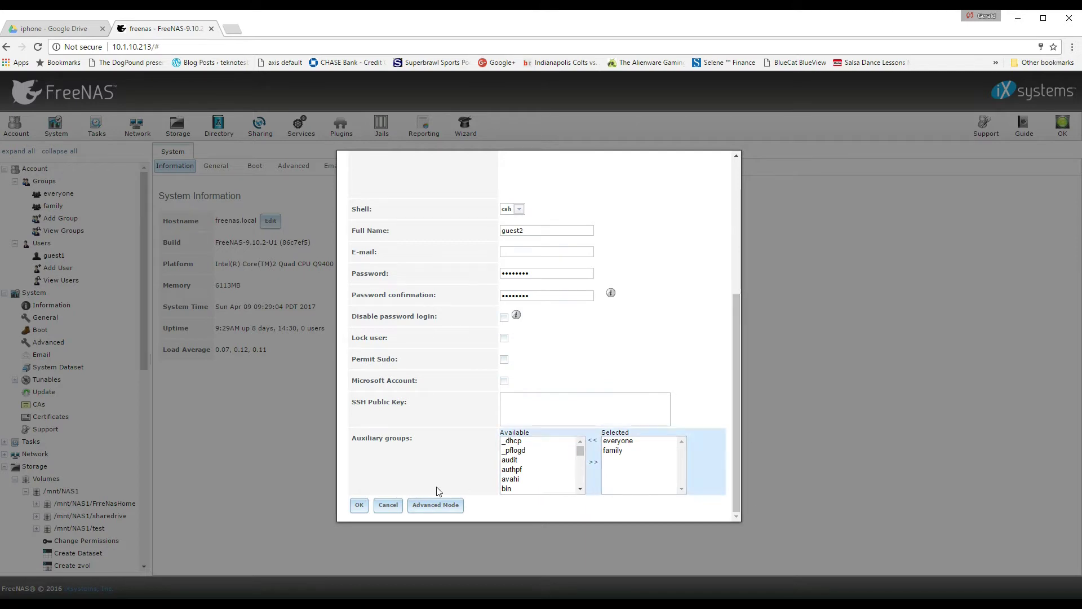
left_click(359, 506)
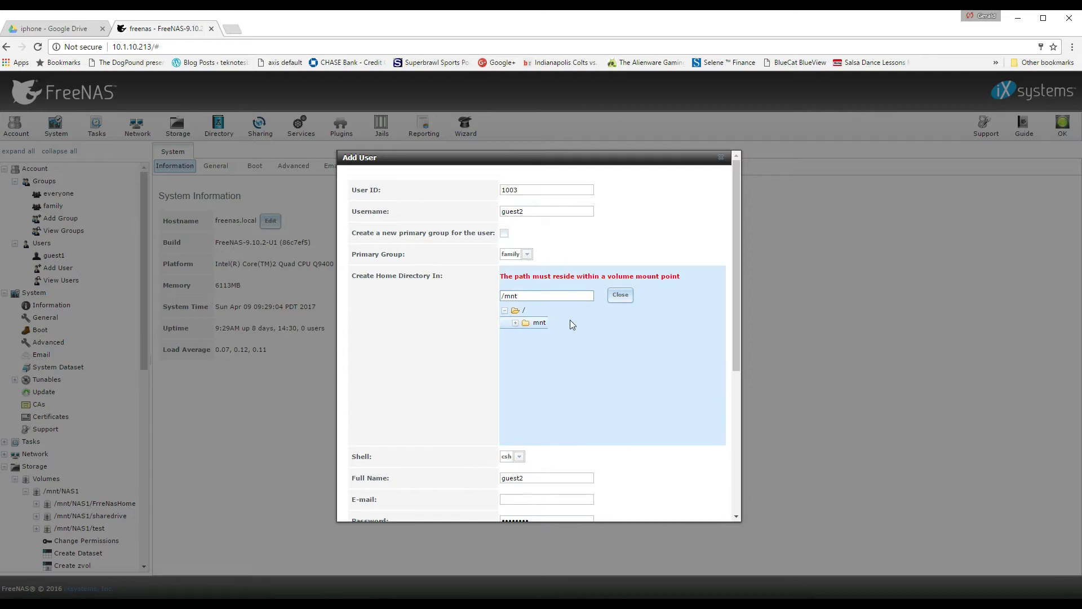
Set guest2's home directory to /mnt/NAS1, save the user, and check the Users list.
left_click(516, 323)
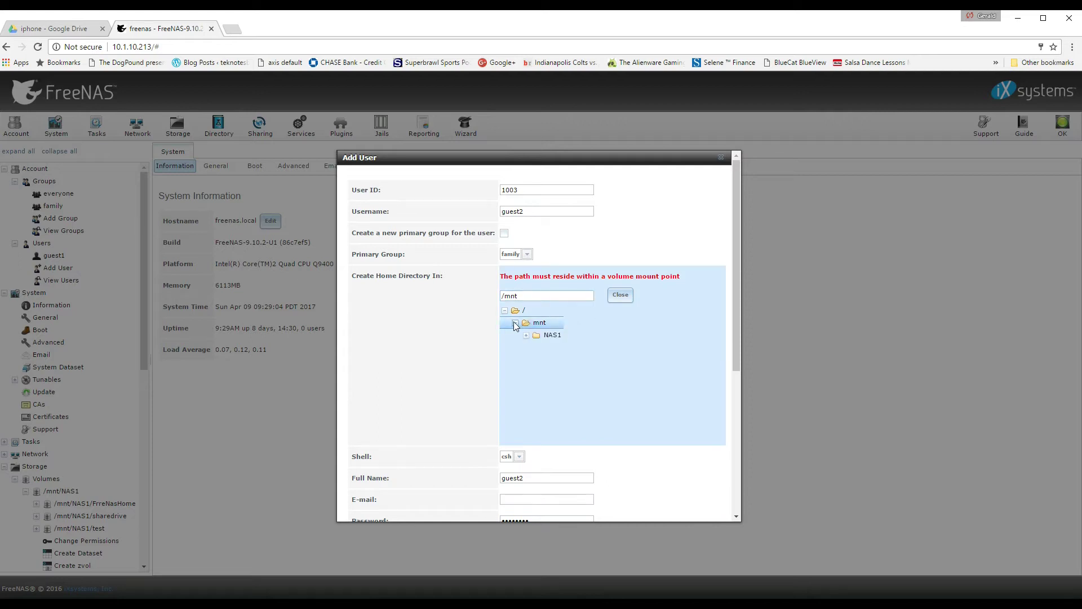
left_click(548, 335)
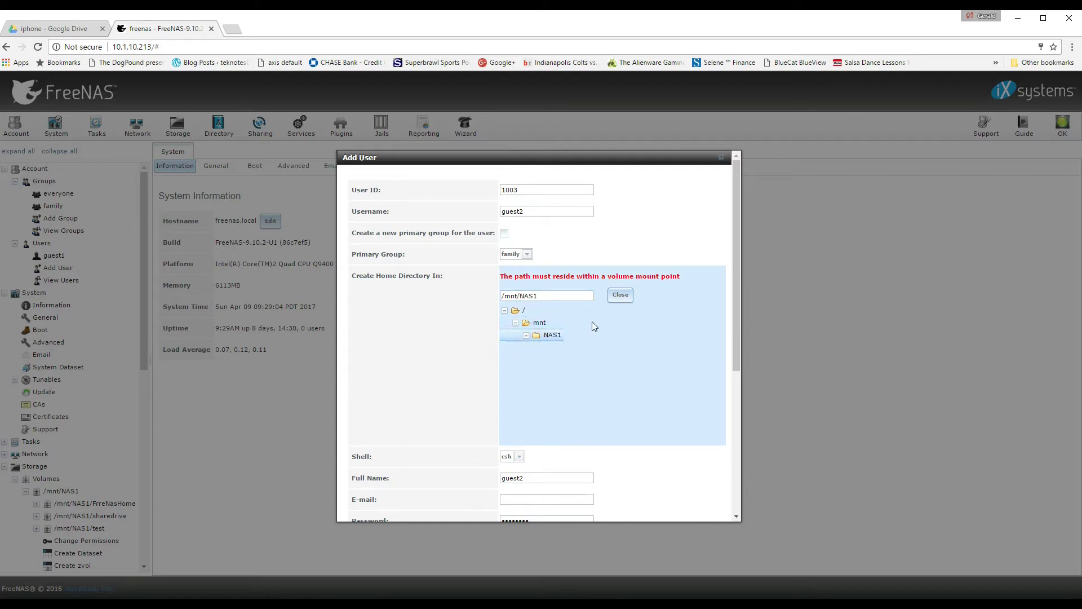
left_click(620, 295)
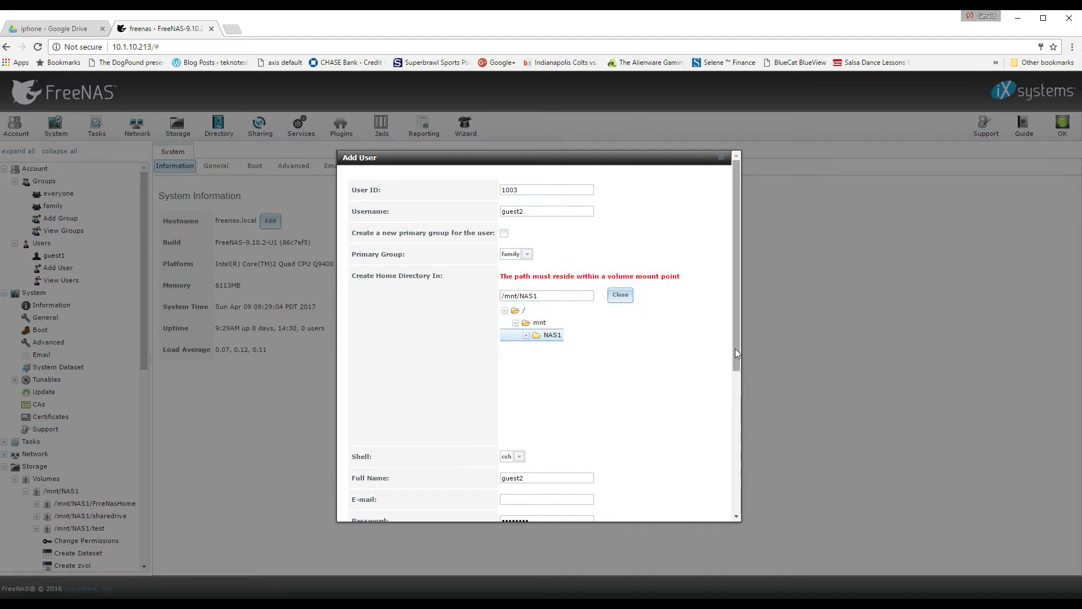
left_click_drag(735, 348, 736, 497)
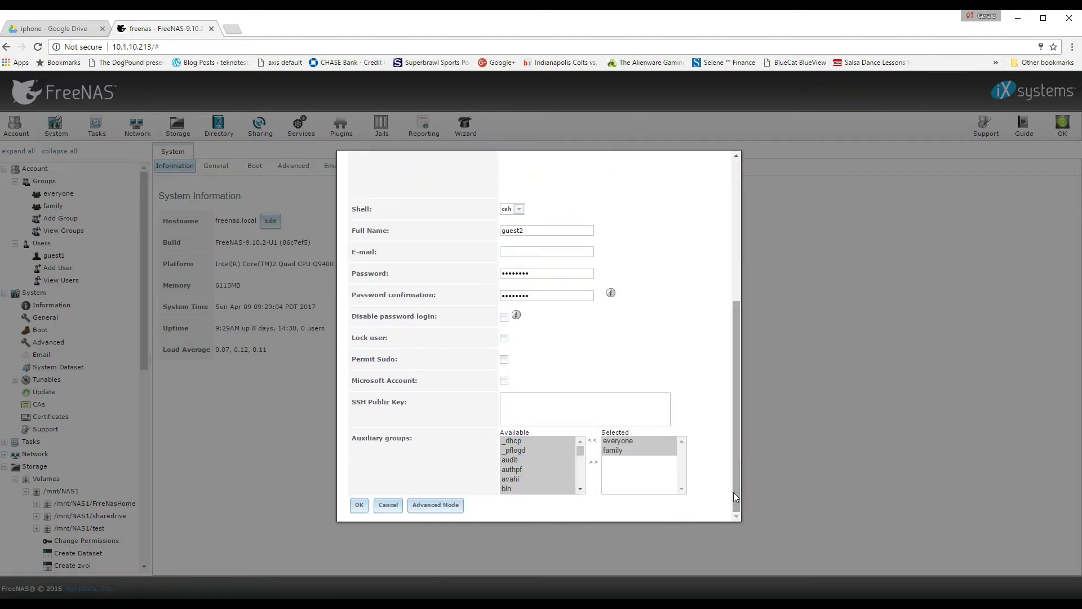
left_click(359, 504)
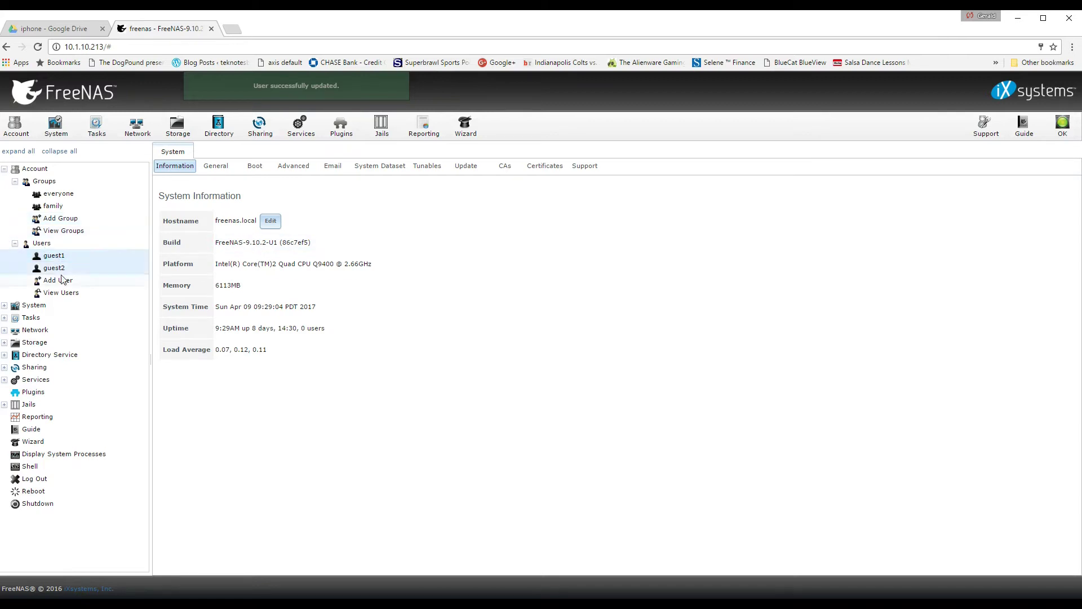
left_click(57, 268)
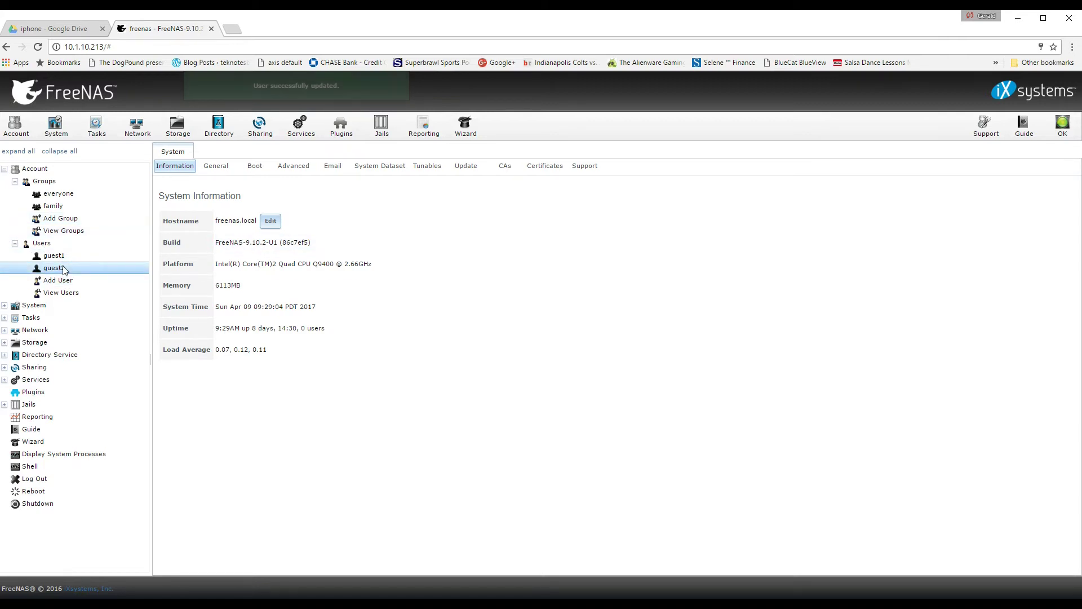
Show the Storage volumes list and select NAS1's sharedrive dataset.
left_click(45, 308)
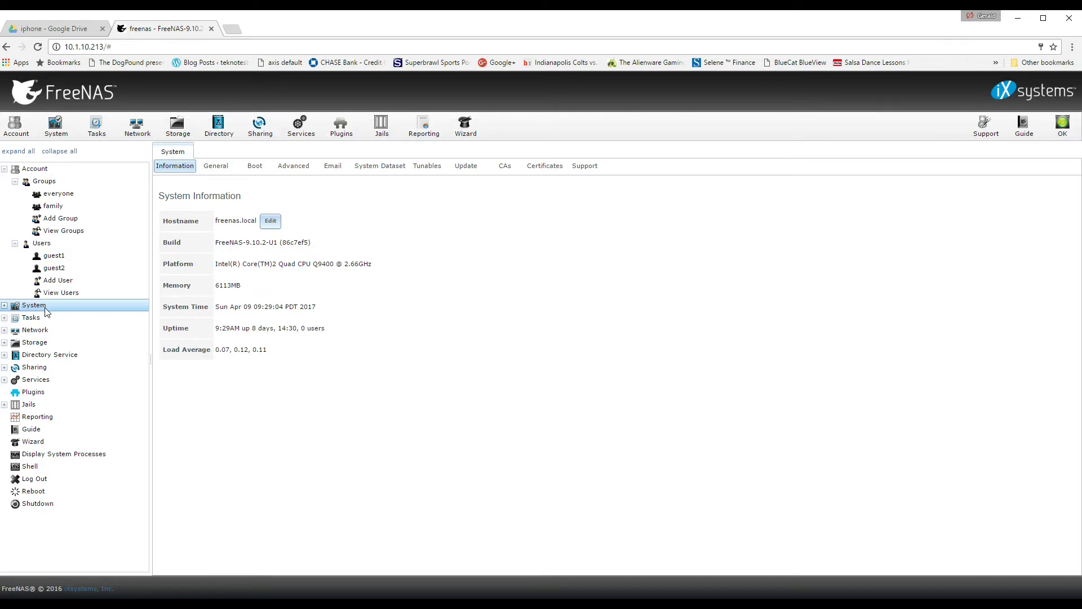
left_click(179, 123)
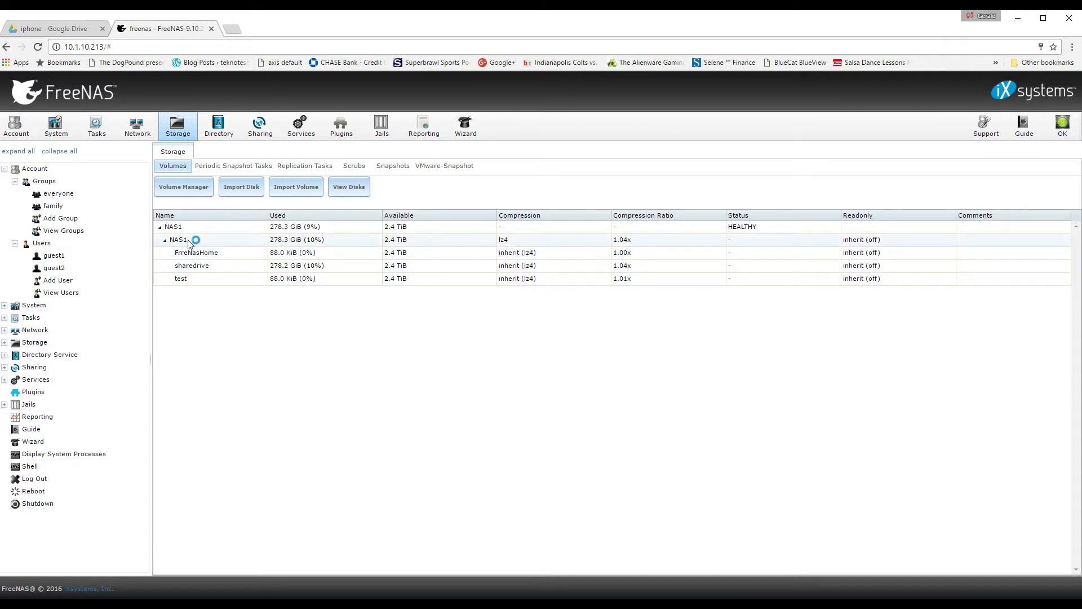
left_click(201, 266)
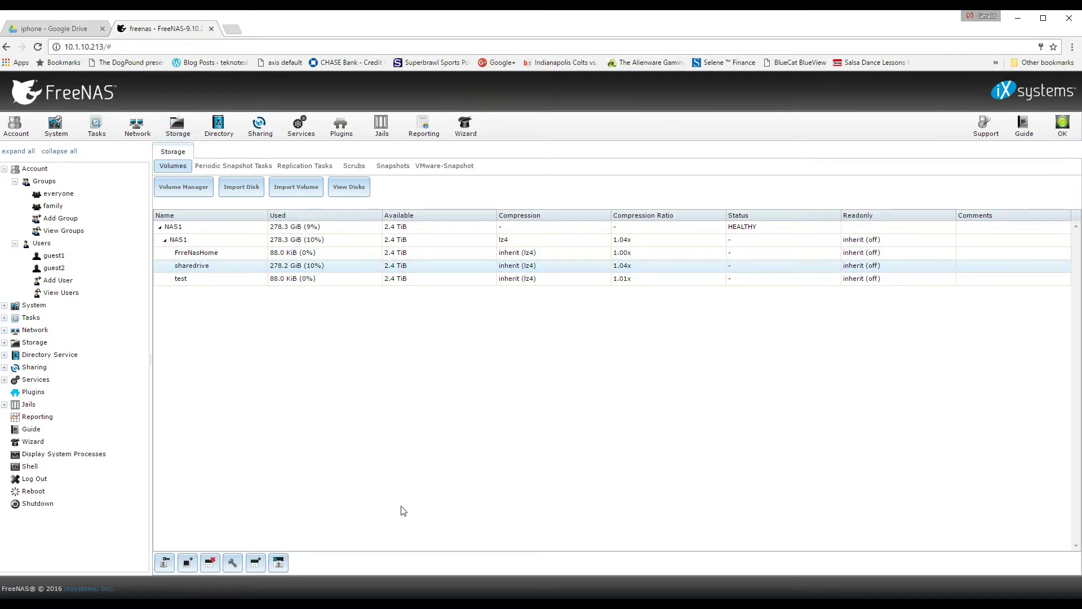
Create dataset Family under sharedrive with comment 'family and friends' and Windows share type.
left_click(255, 563)
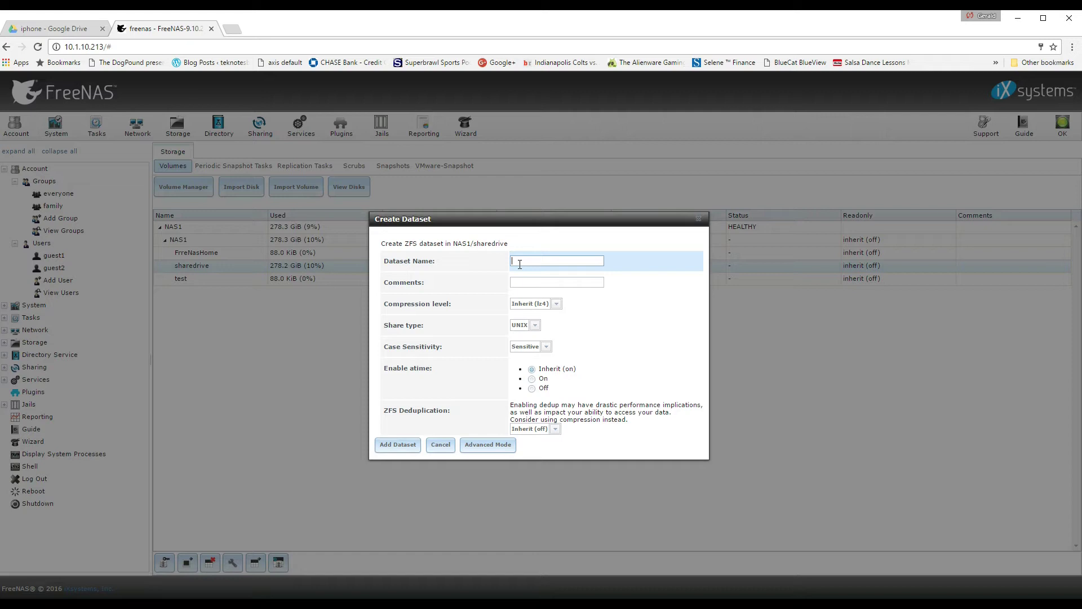
type("Family")
left_click(529, 282)
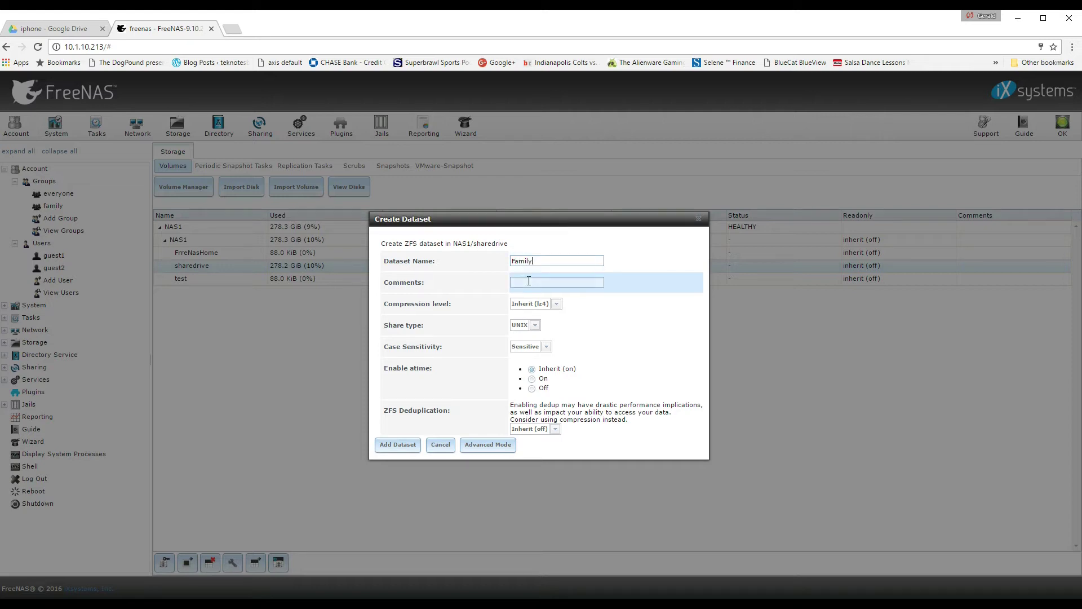
type("f")
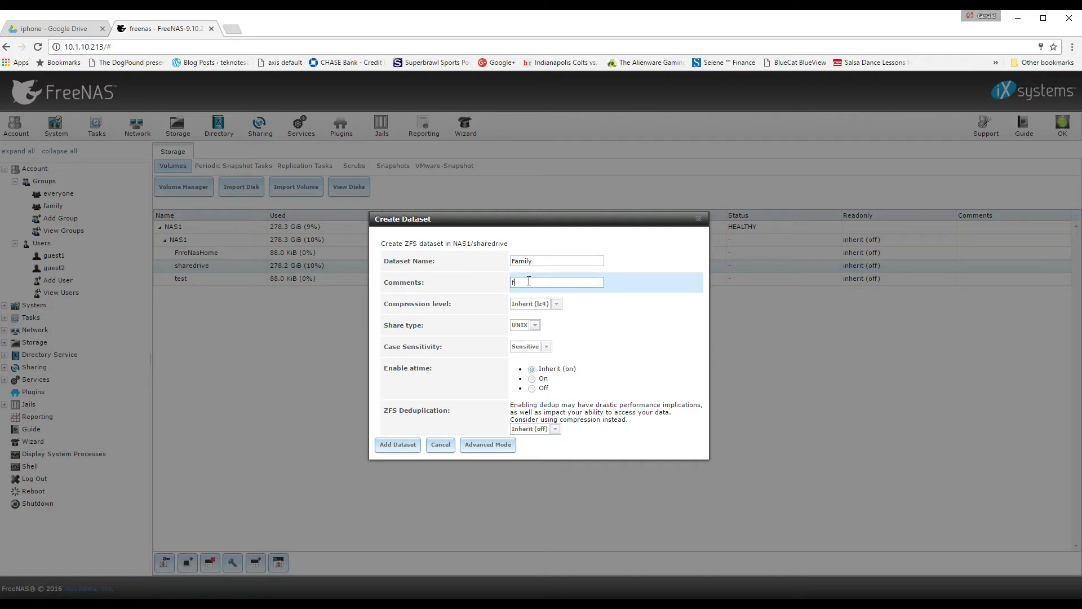
type("amily and friends")
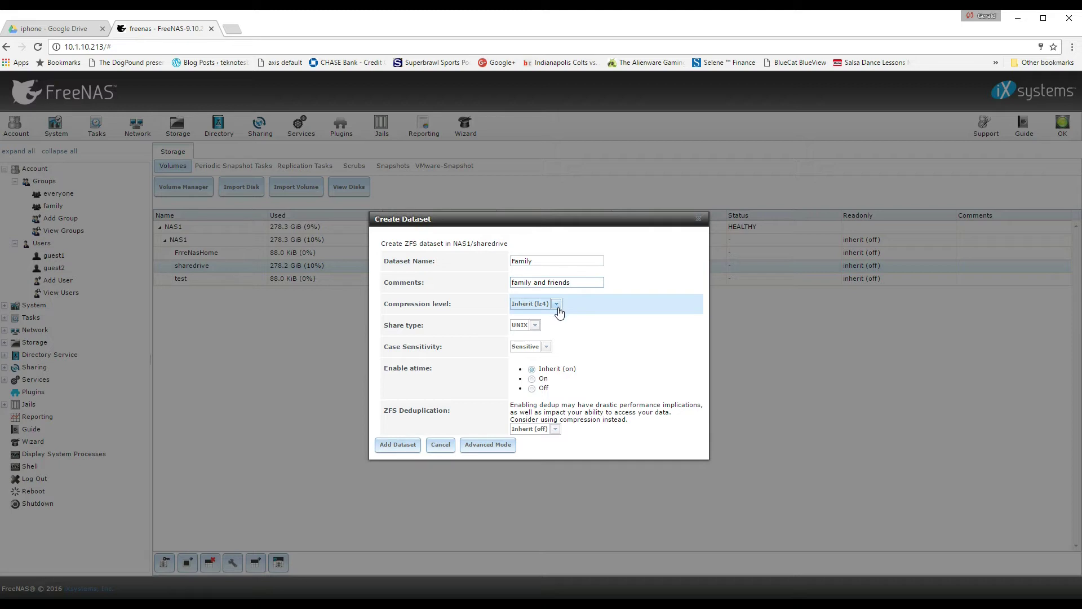
left_click(535, 326)
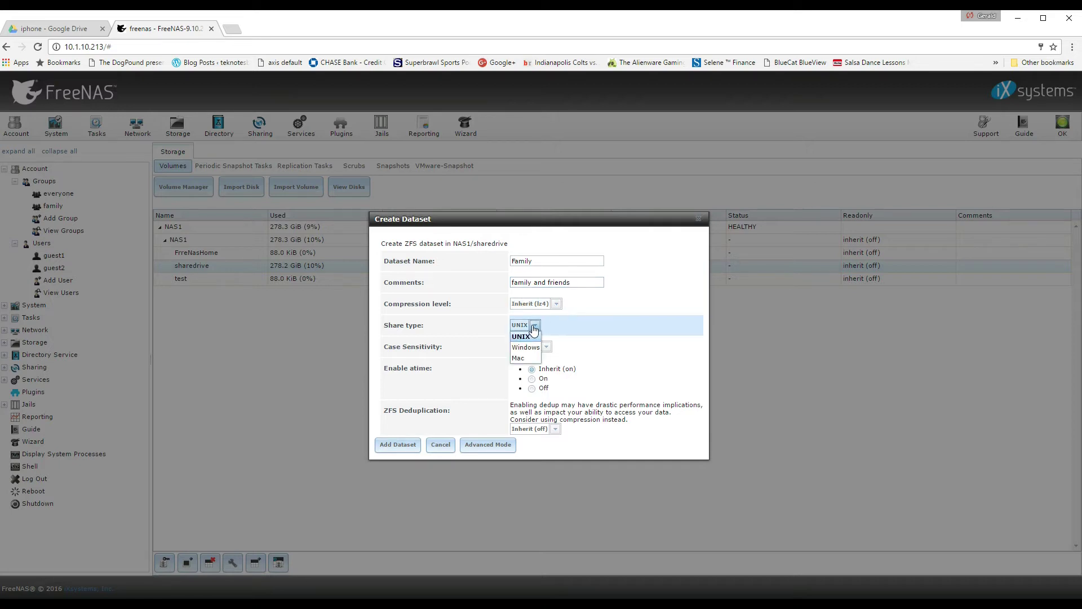
left_click(531, 348)
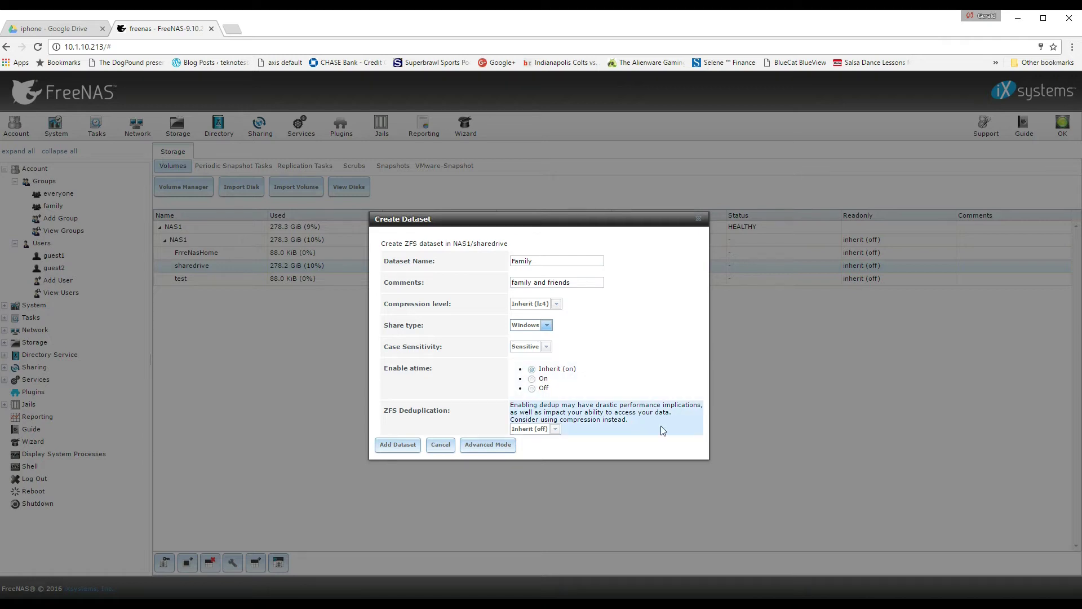
left_click(400, 446)
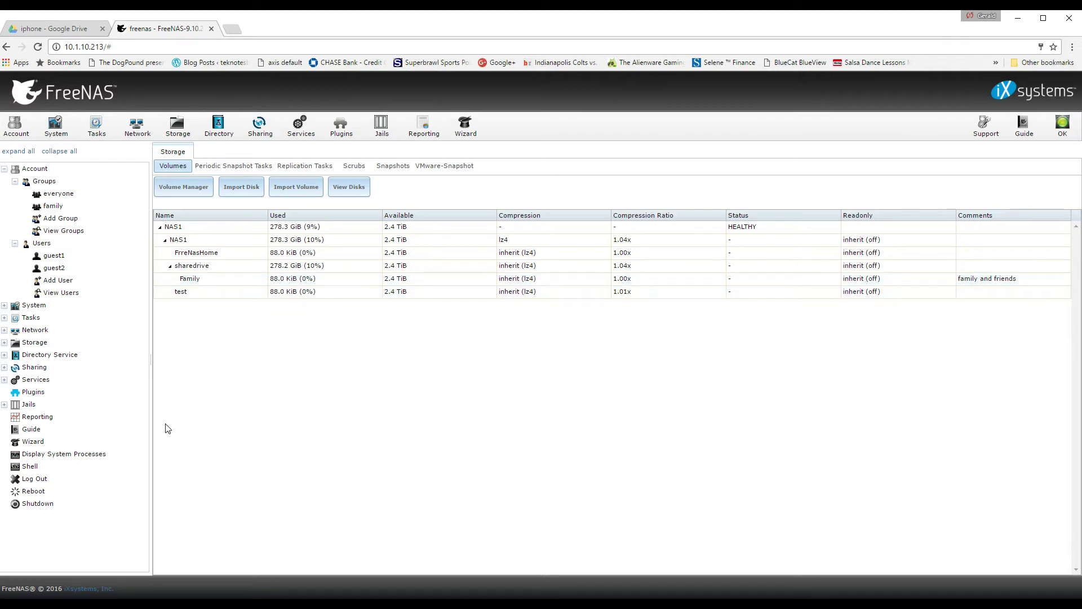
left_click(189, 280)
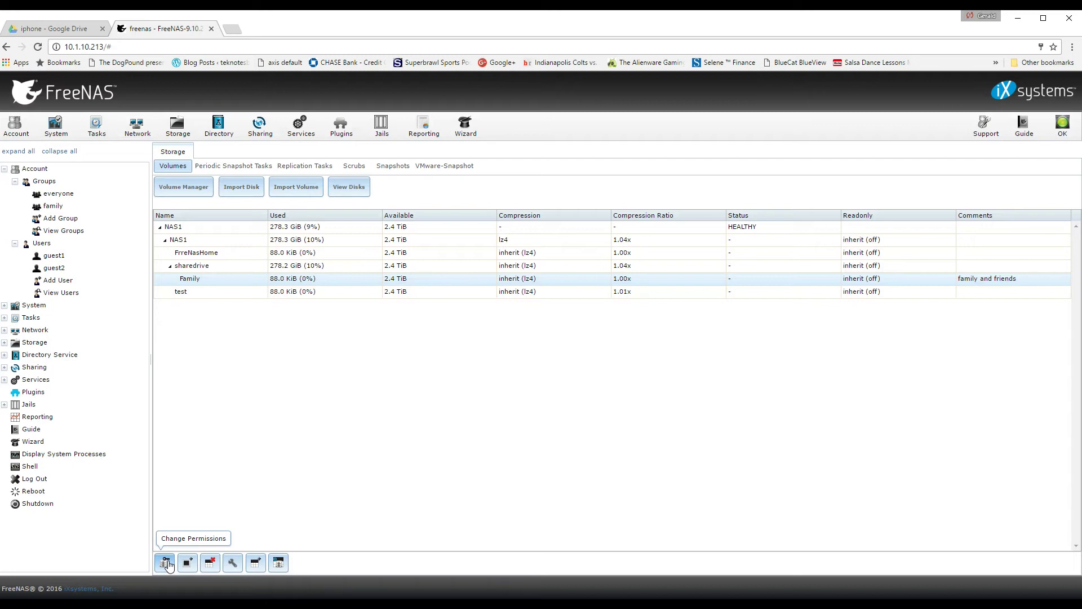
Try guest2 as the Family dataset's owner user, then cancel the permission change.
left_click(166, 563)
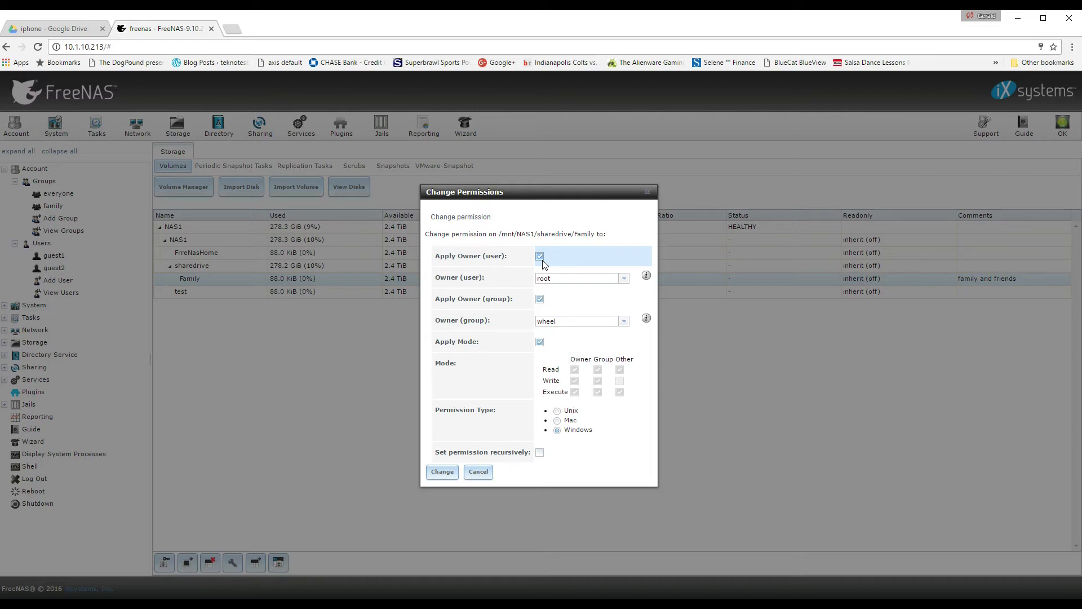
left_click(624, 279)
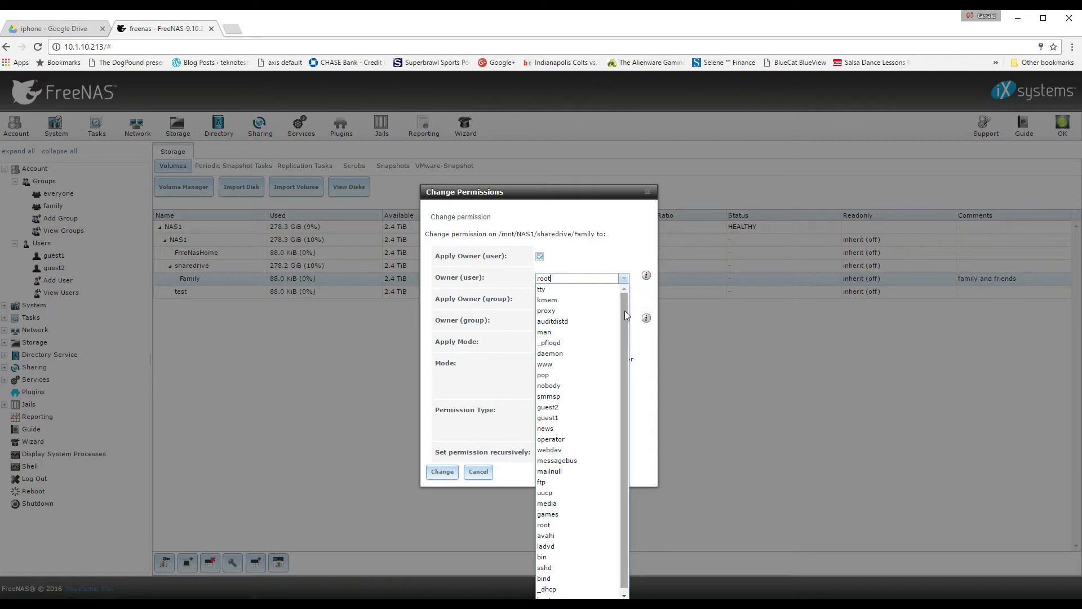
left_click_drag(625, 316, 626, 320)
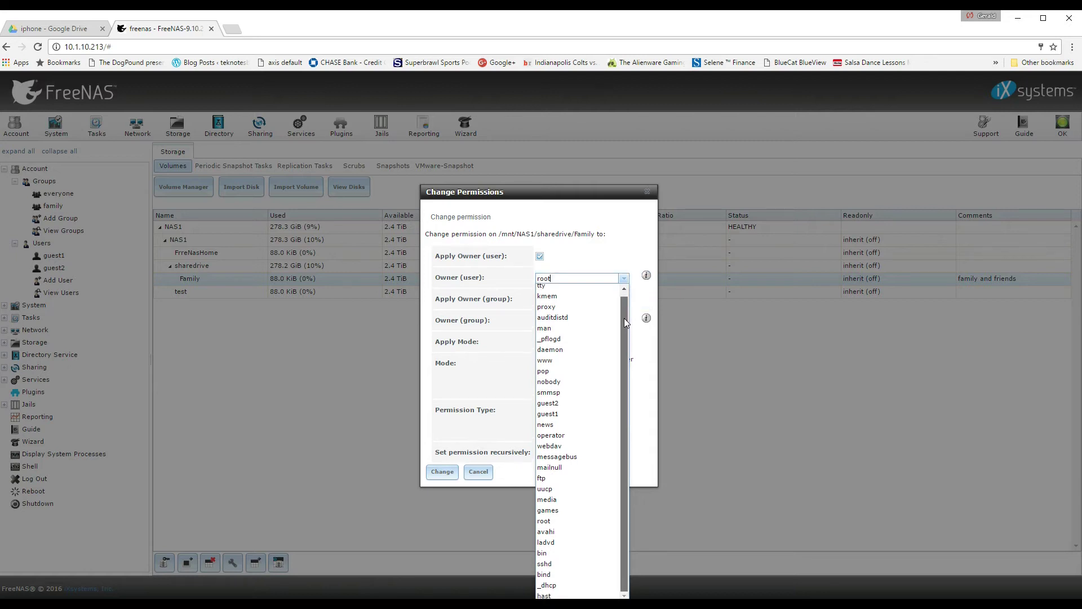
left_click(554, 403)
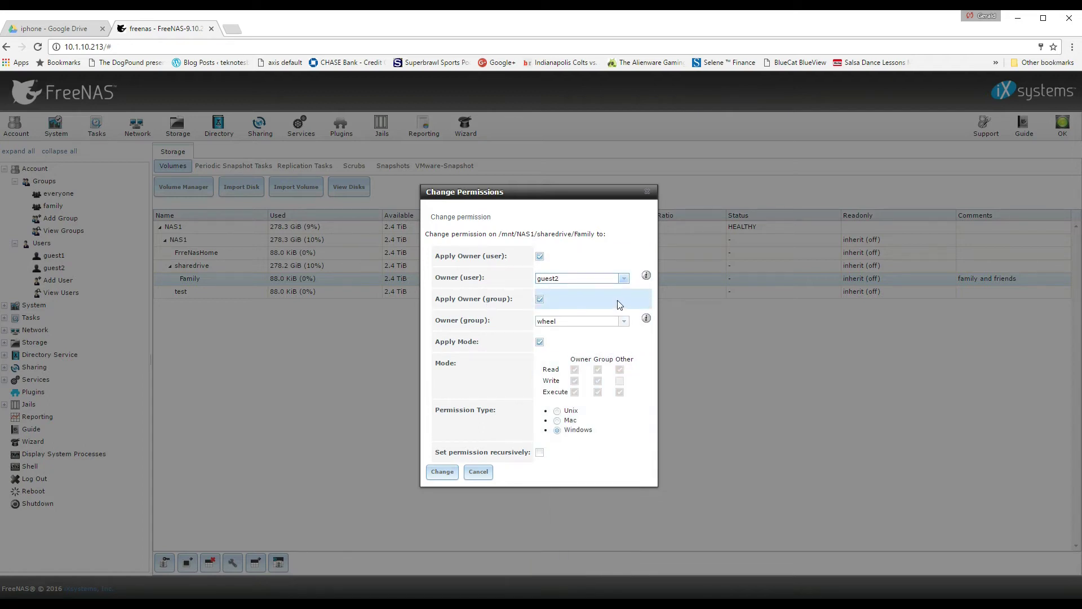
left_click(624, 278)
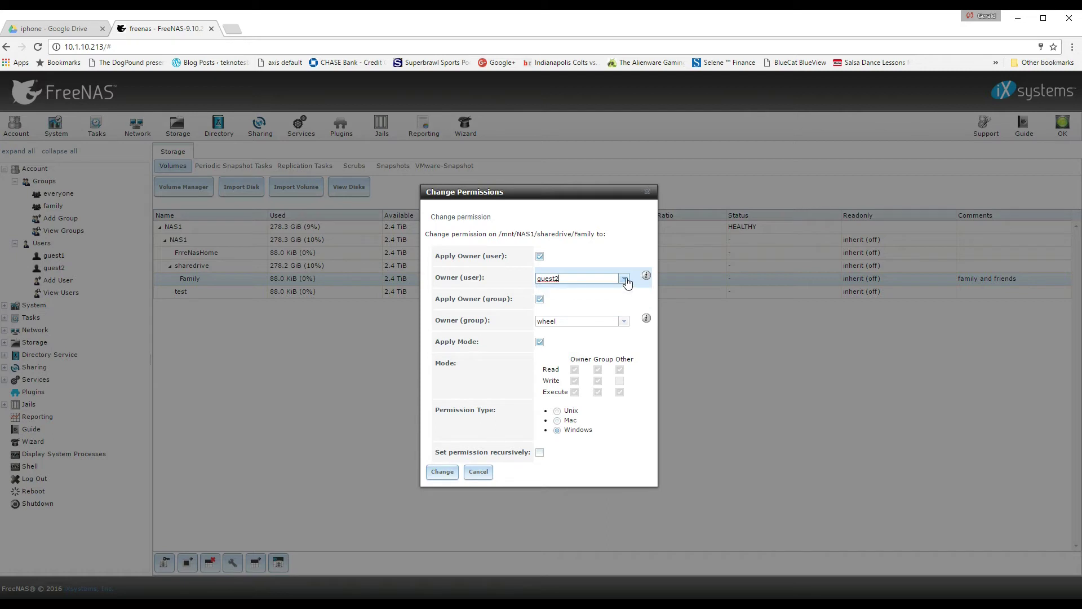
left_click(624, 279)
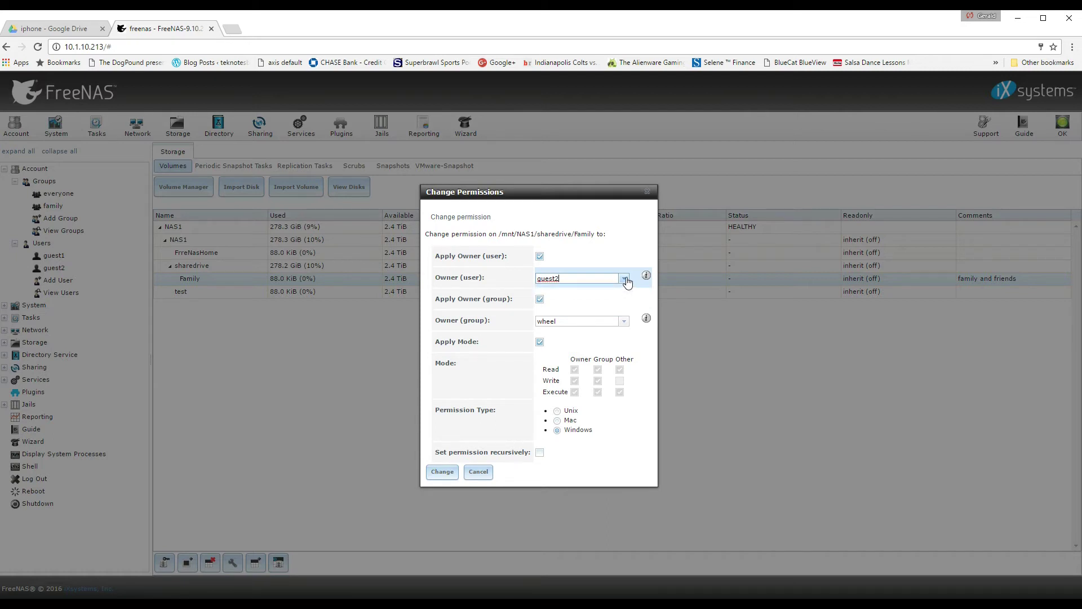
left_click(479, 472)
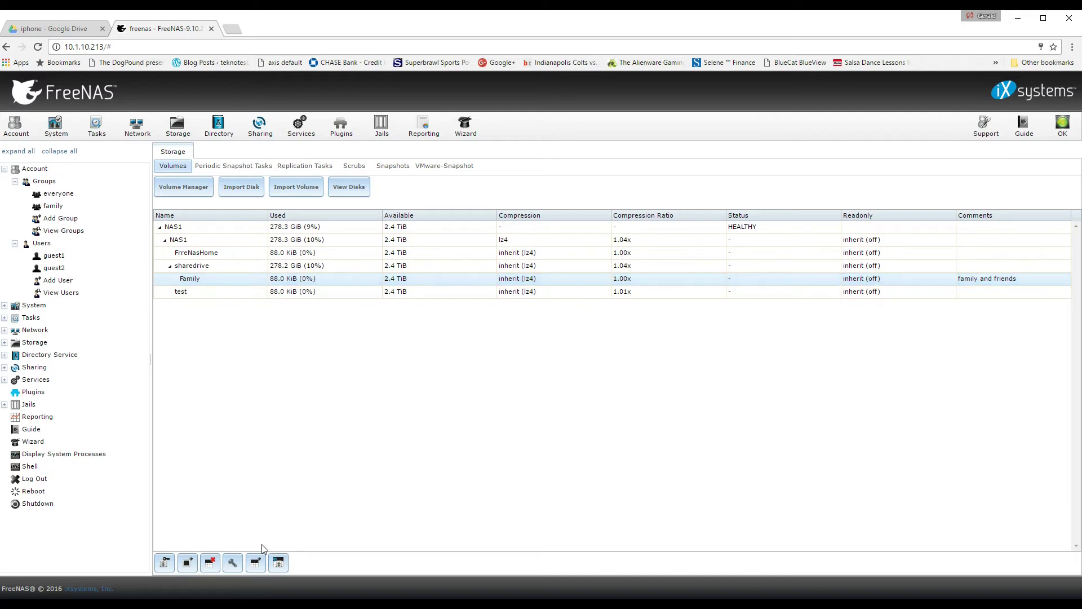
Set Family's owner user to nobody and owner group to family, and apply.
left_click(165, 563)
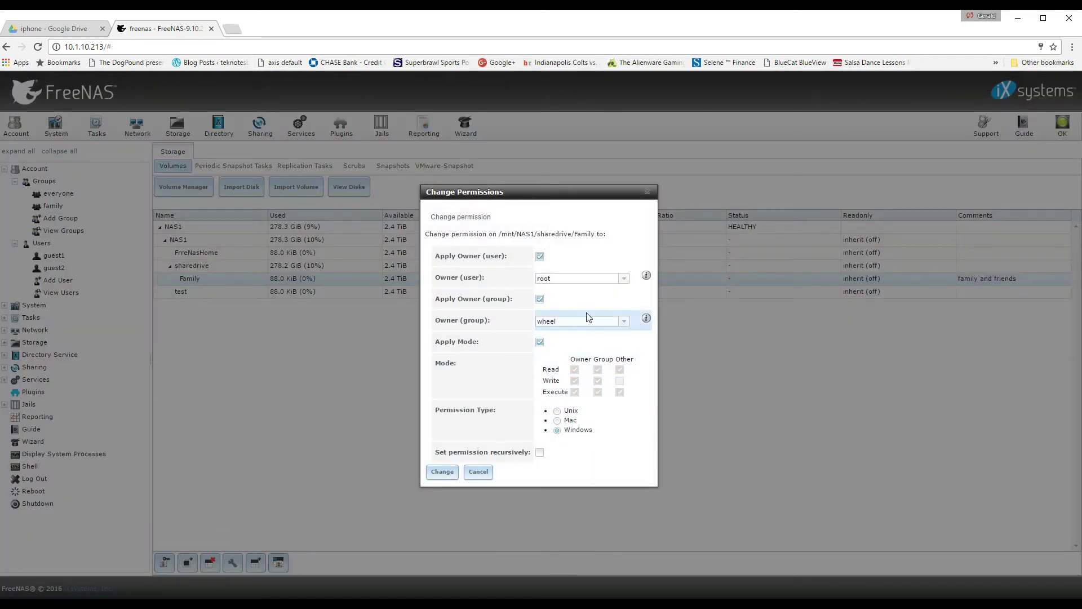
left_click(624, 279)
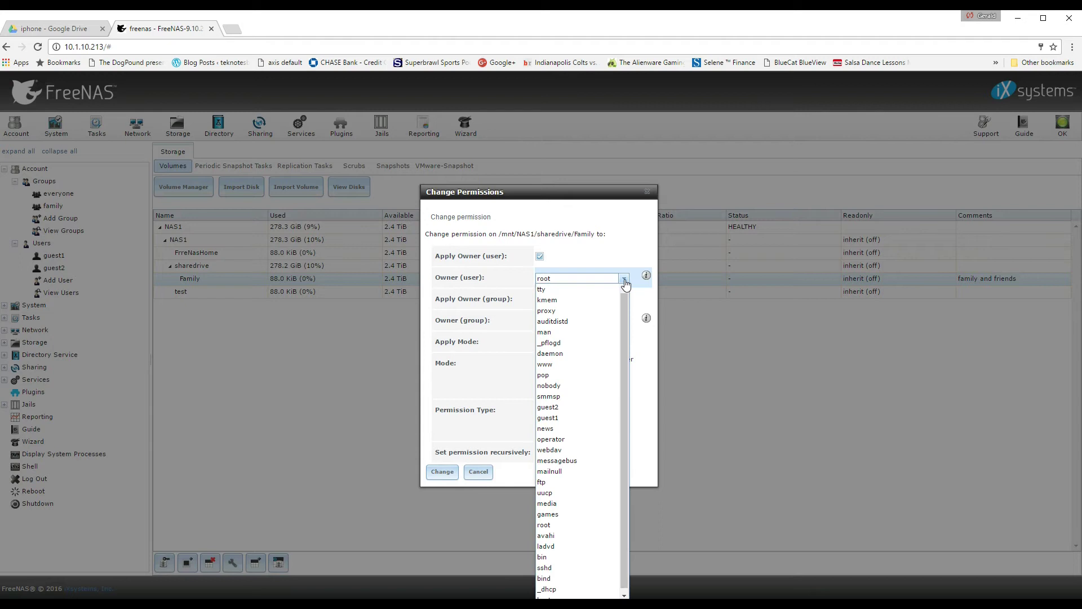
left_click(566, 387)
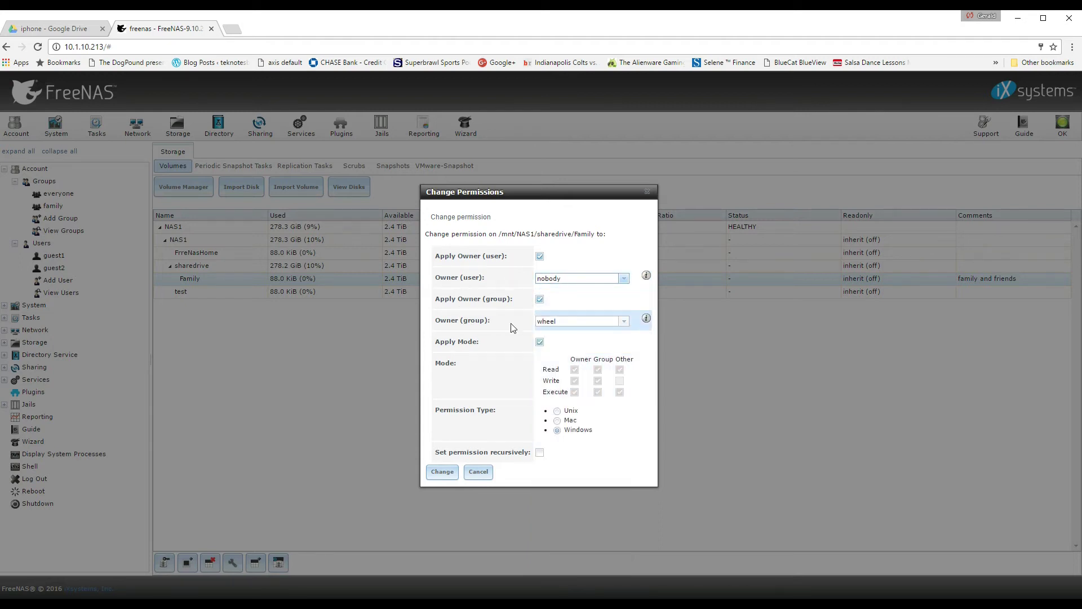
left_click(624, 322)
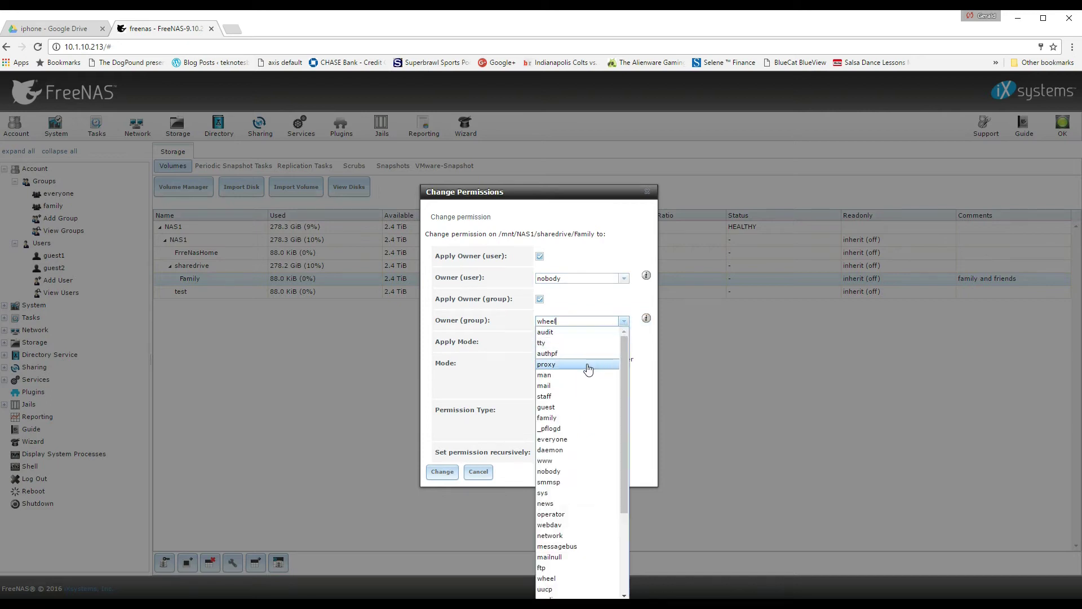
left_click(550, 419)
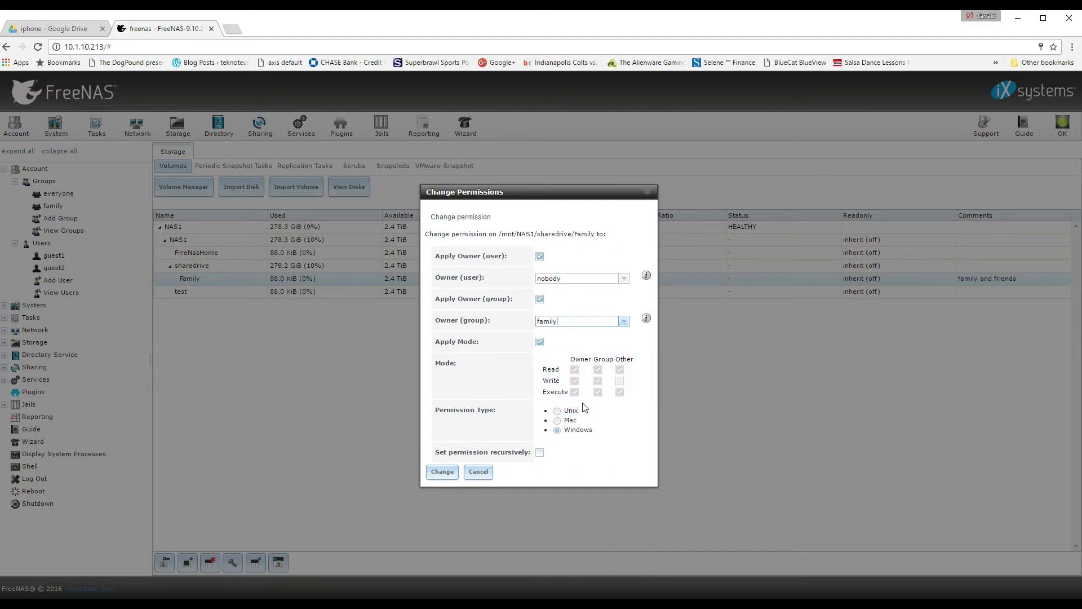
left_click(442, 472)
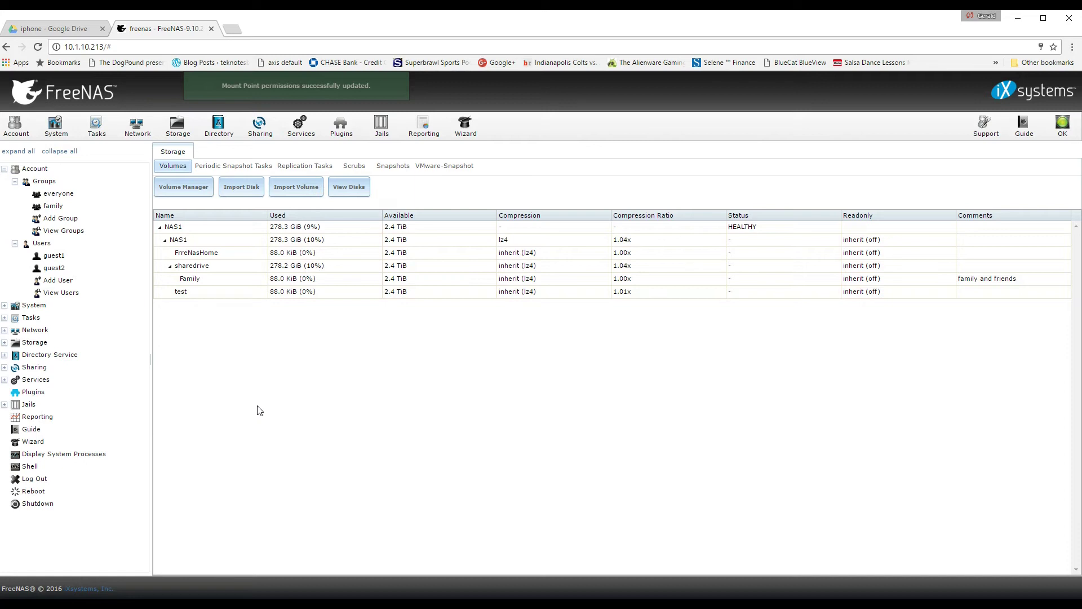
Edit guest2 and set its home directory to /mnt/NAS1/sharedrive/Family.
left_click(60, 268)
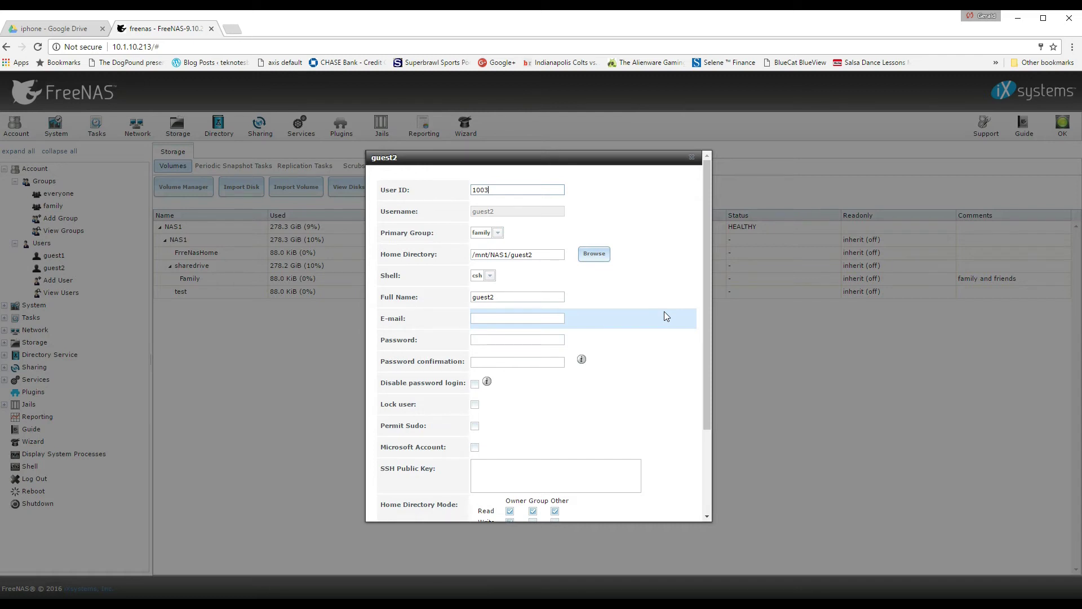
left_click(595, 255)
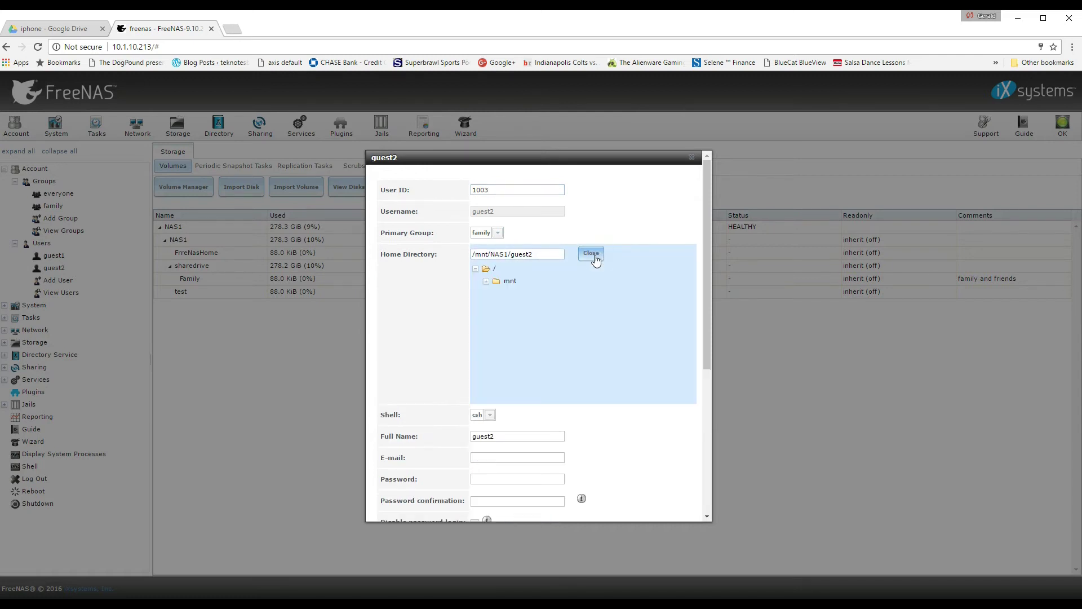
left_click(486, 282)
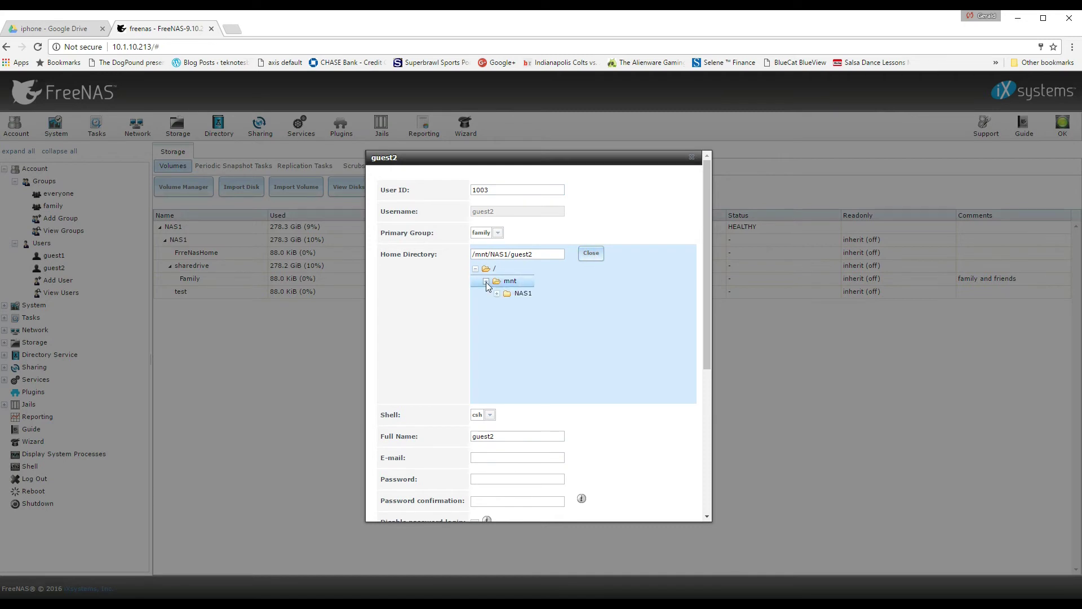
left_click(496, 294)
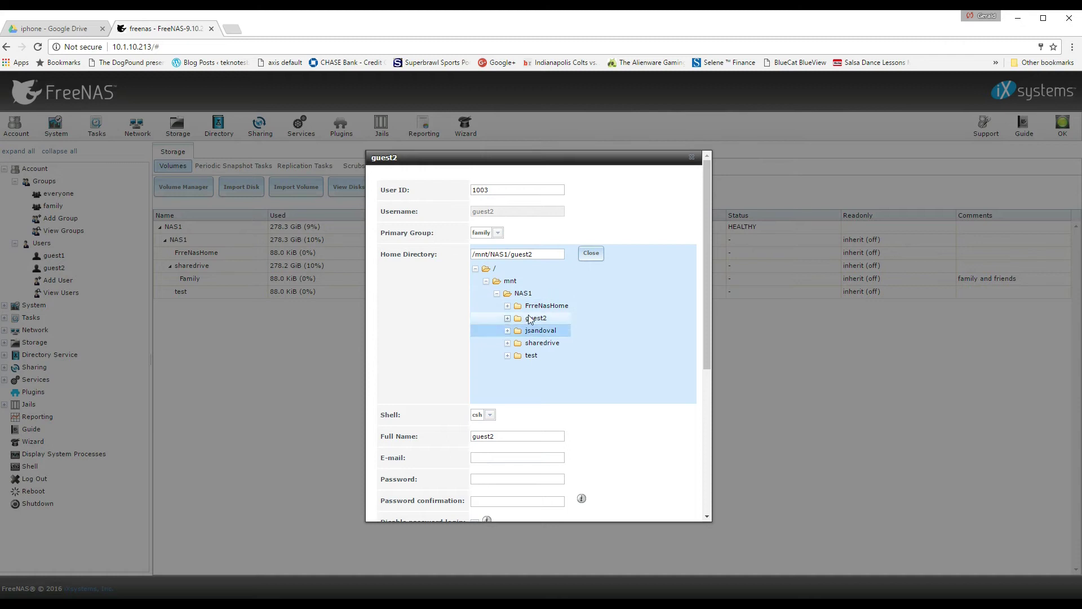
left_click(507, 344)
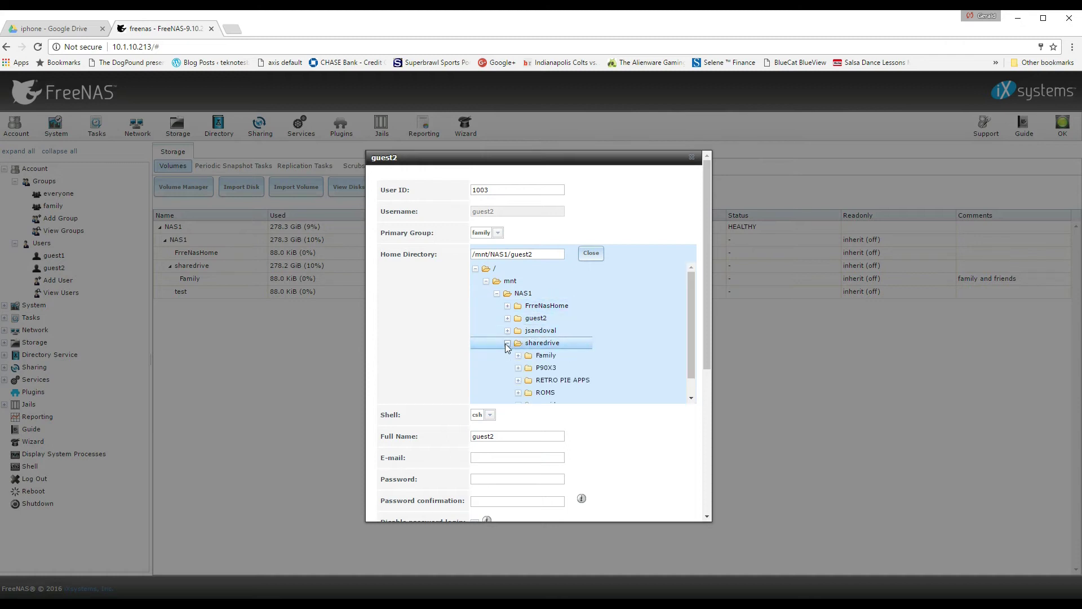
left_click(534, 358)
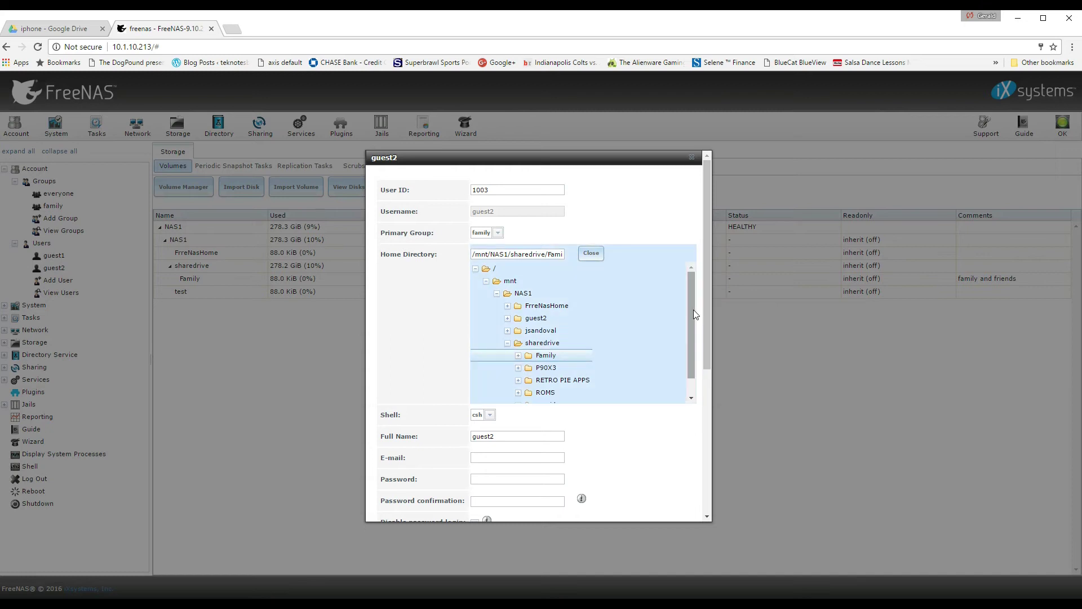
Enable Group Write in guest2's home directory mode and save the account.
scroll(690, 312, "down", 1)
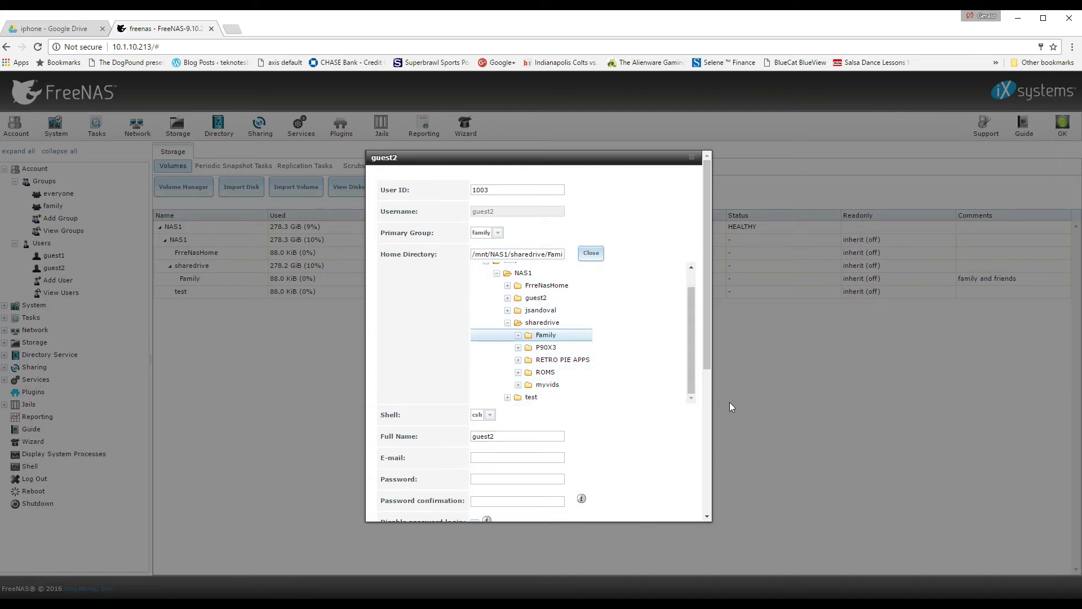
left_click_drag(705, 340, 722, 505)
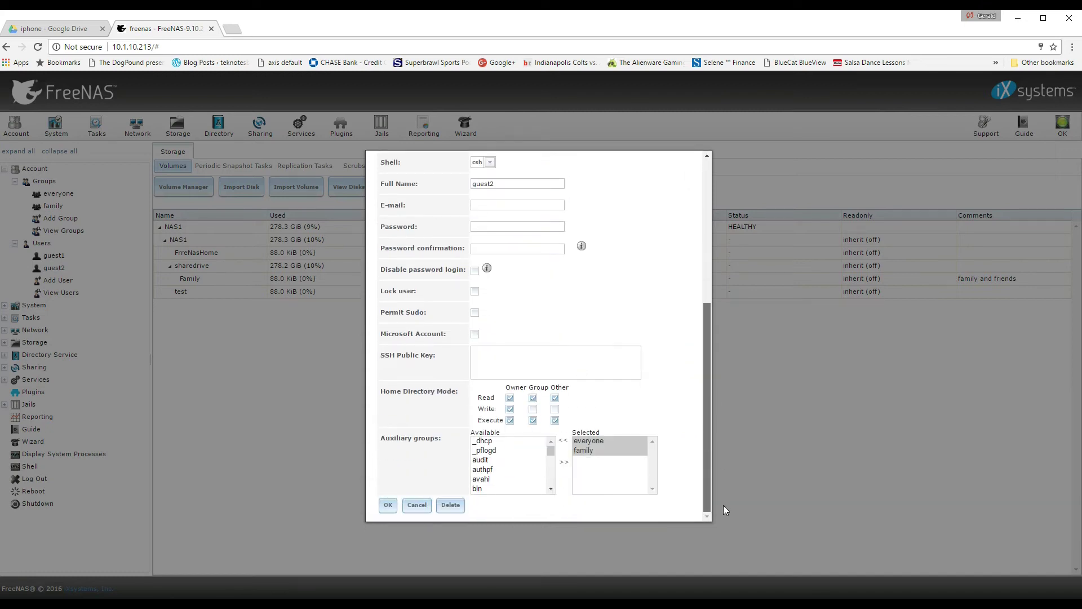
left_click(389, 506)
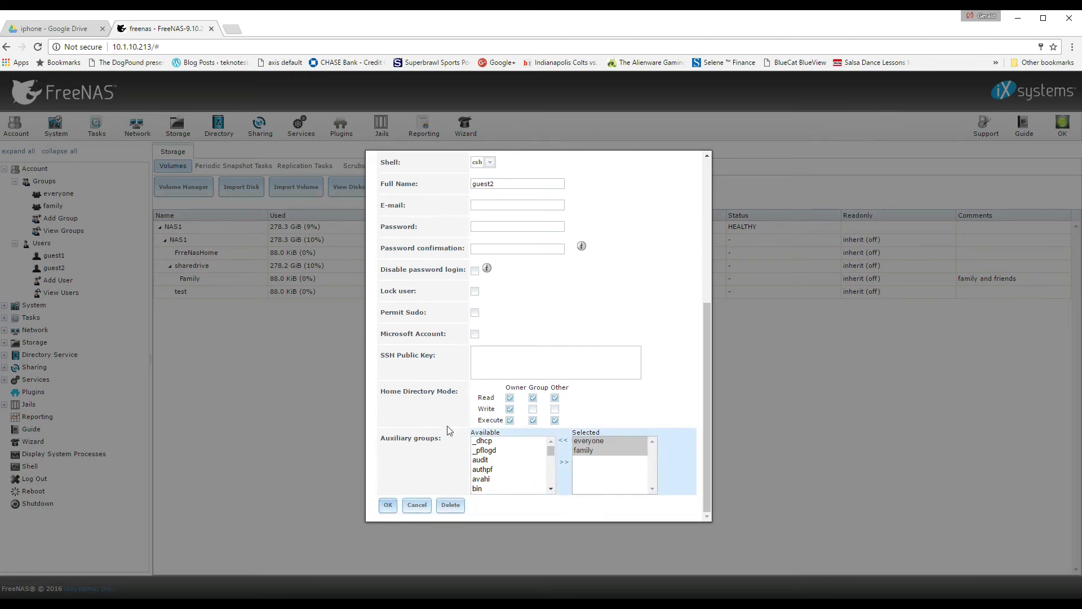
left_click(532, 410)
left_click(388, 506)
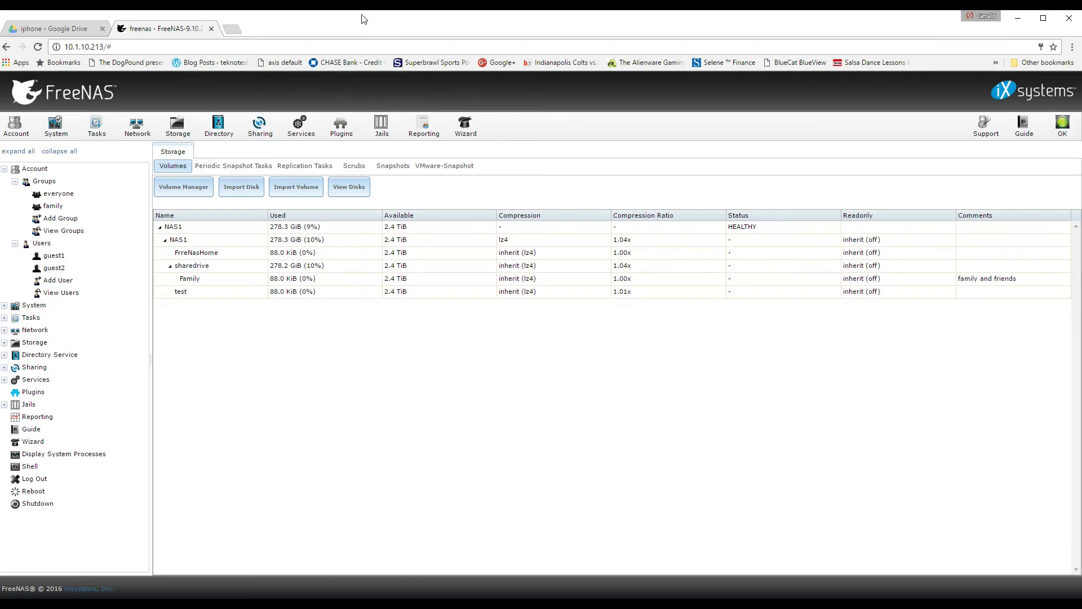
Resize the browser window and open a widened File Explorer This PC window beside it.
left_click_drag(364, 19, 1081, 22)
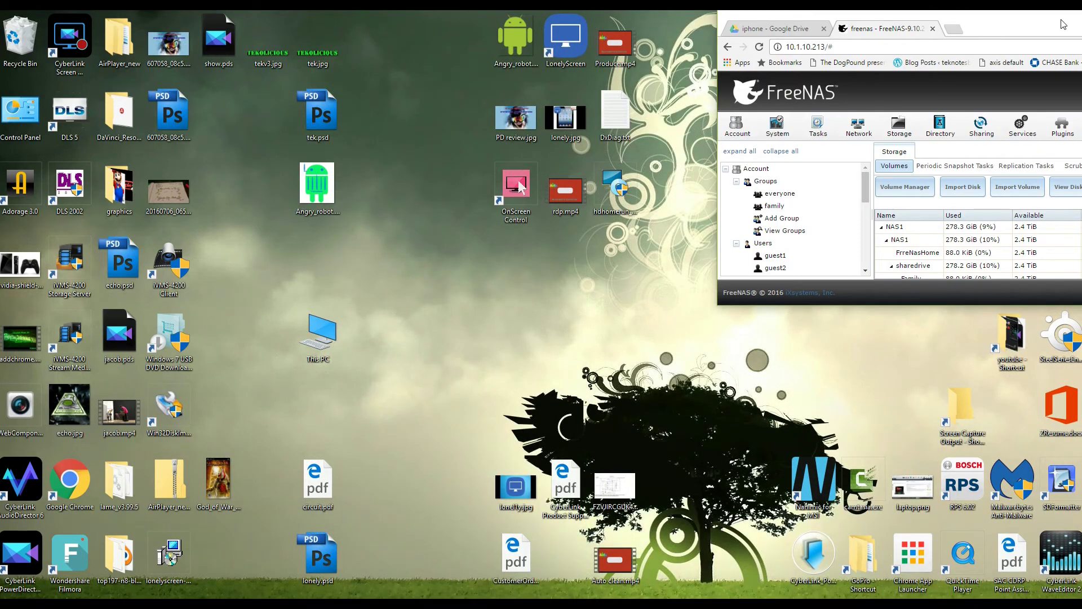
left_click_drag(1065, 25, 340, 24)
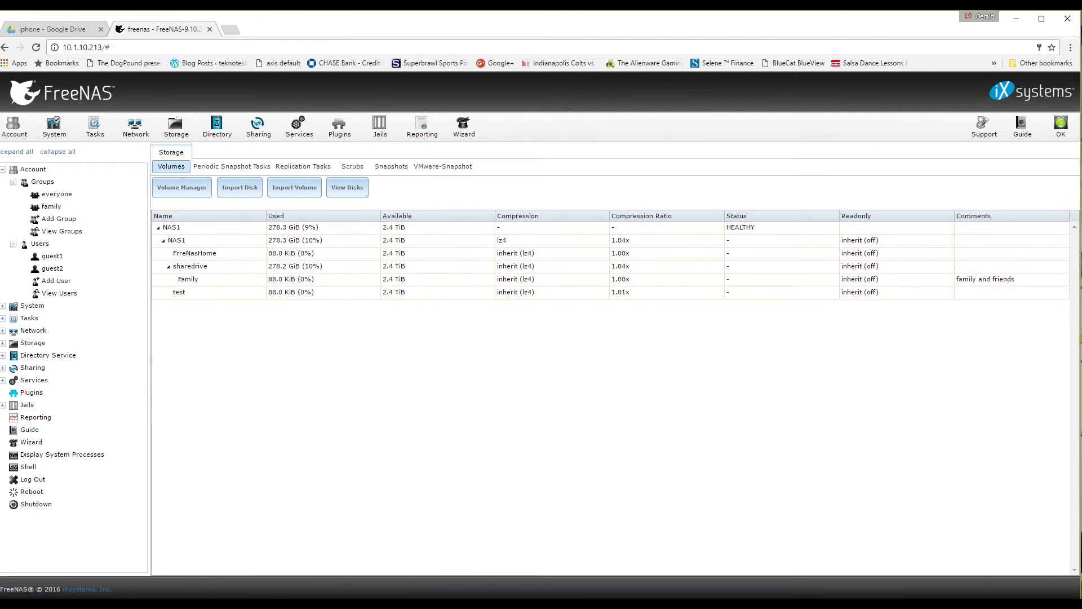
key("super+e")
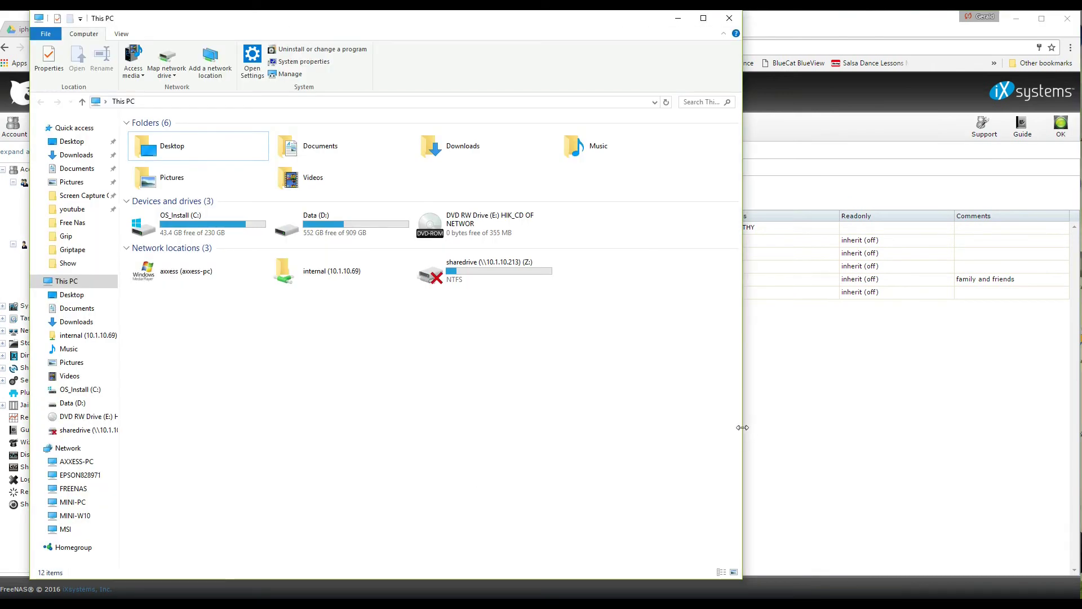
left_click_drag(742, 427, 1079, 403)
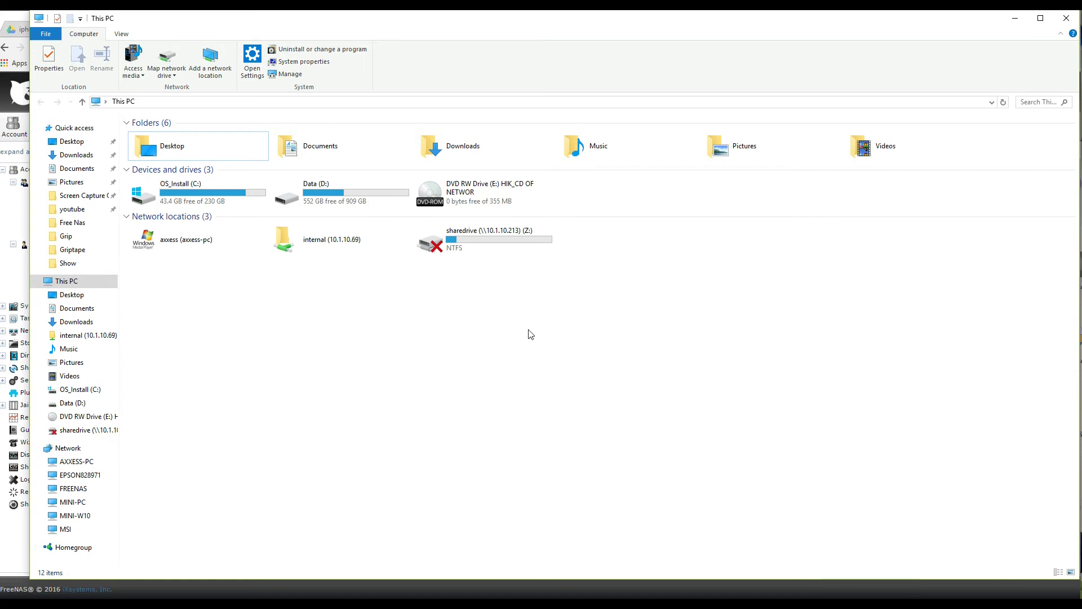
Start mapping a network drive using drive letter Y:.
mouse_move(449, 250)
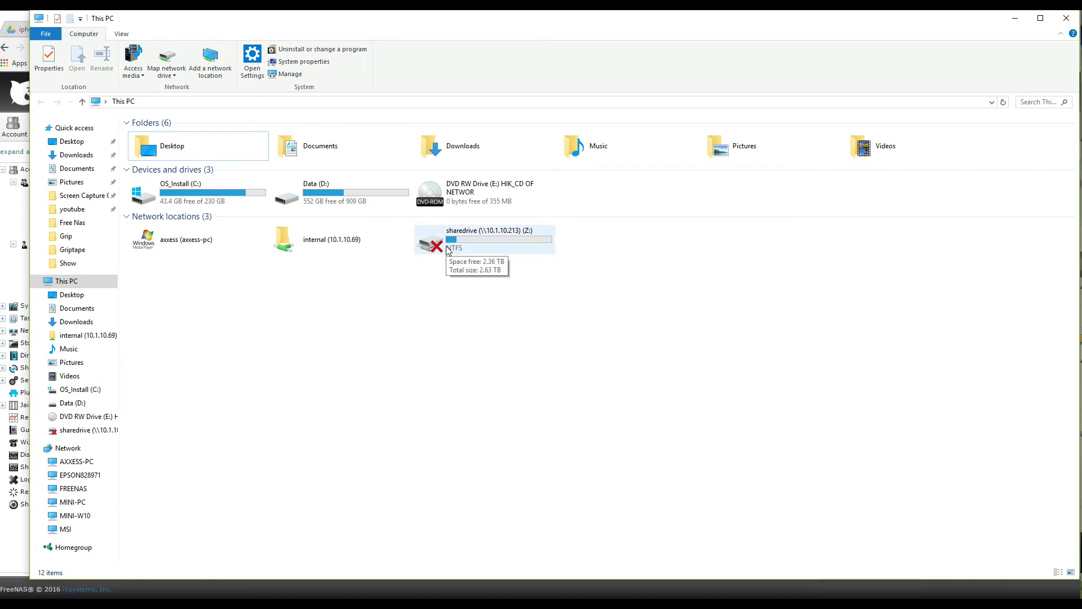
left_click(167, 58)
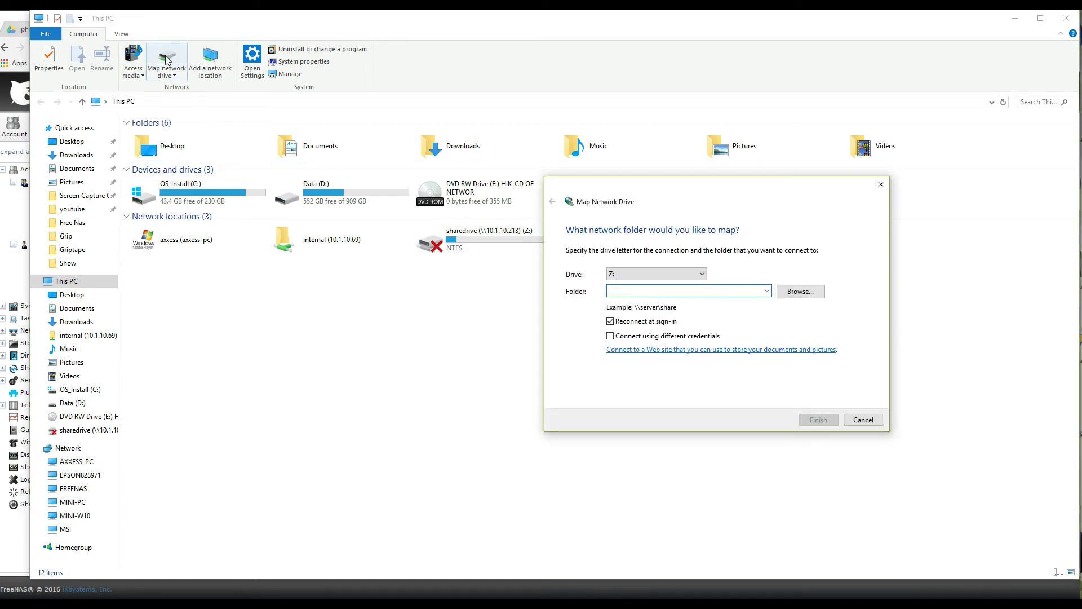
left_click(702, 275)
left_click(618, 293)
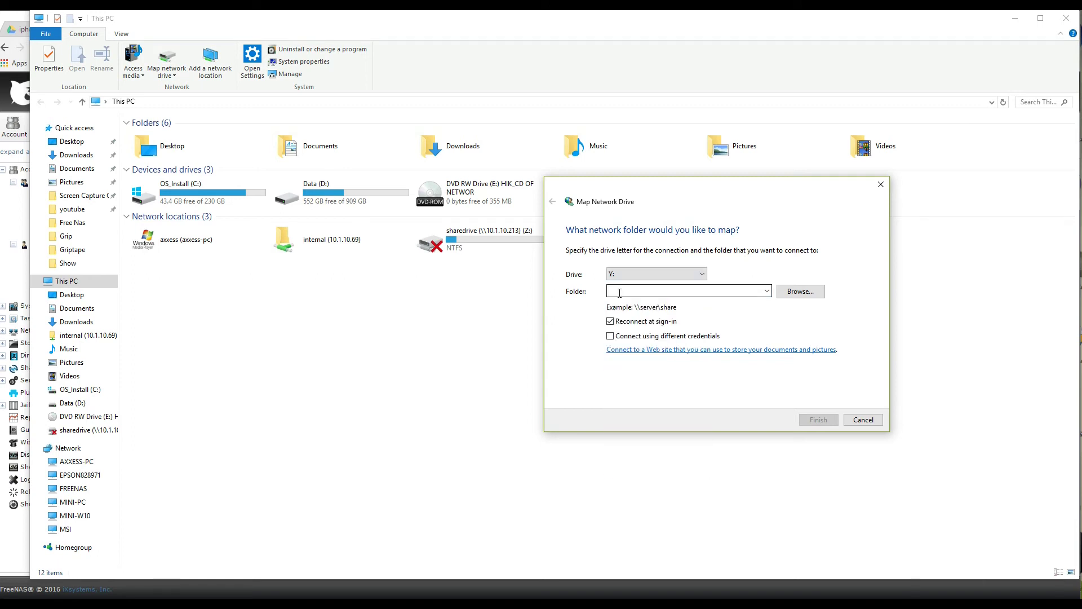
left_click(621, 291)
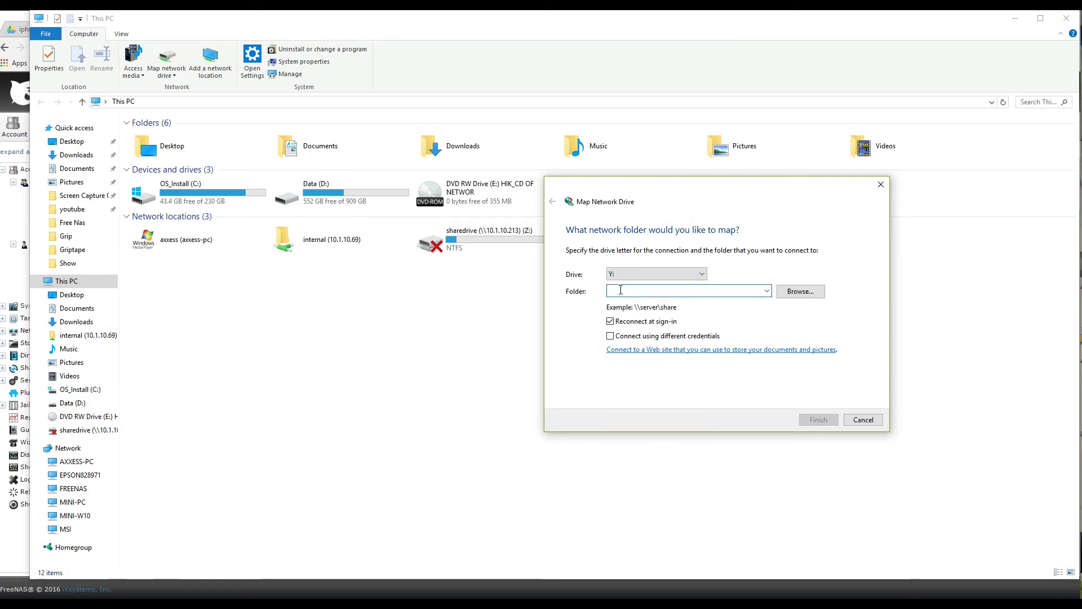
type("\\\\10.1.10.213\\")
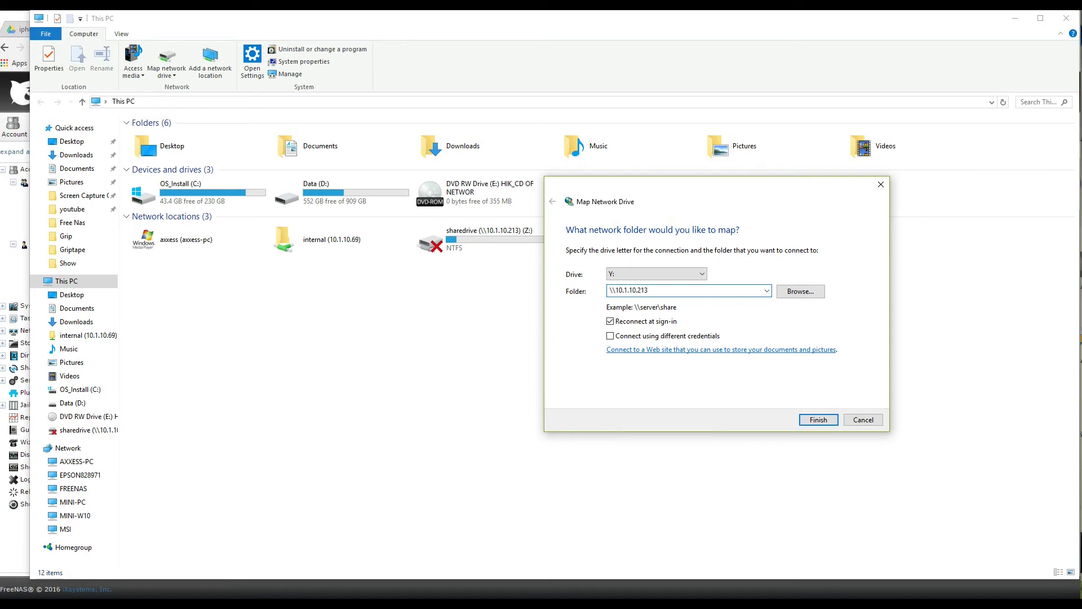
Point Y: to \\10.1.10.213\sharedrive\Family and connect using different credentials.
left_click(801, 291)
left_click(641, 280)
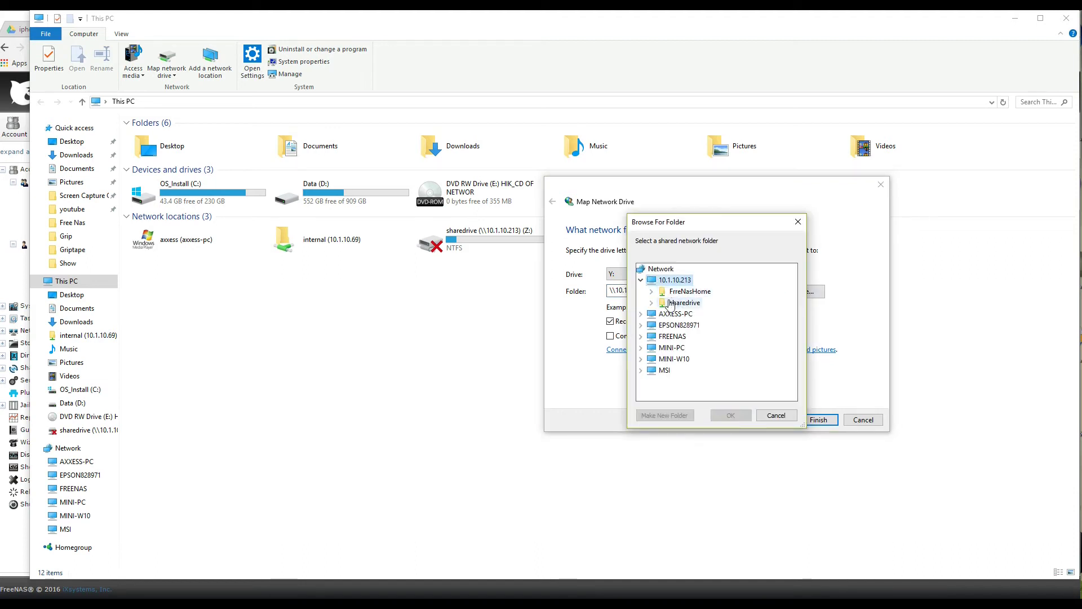
left_click(652, 303)
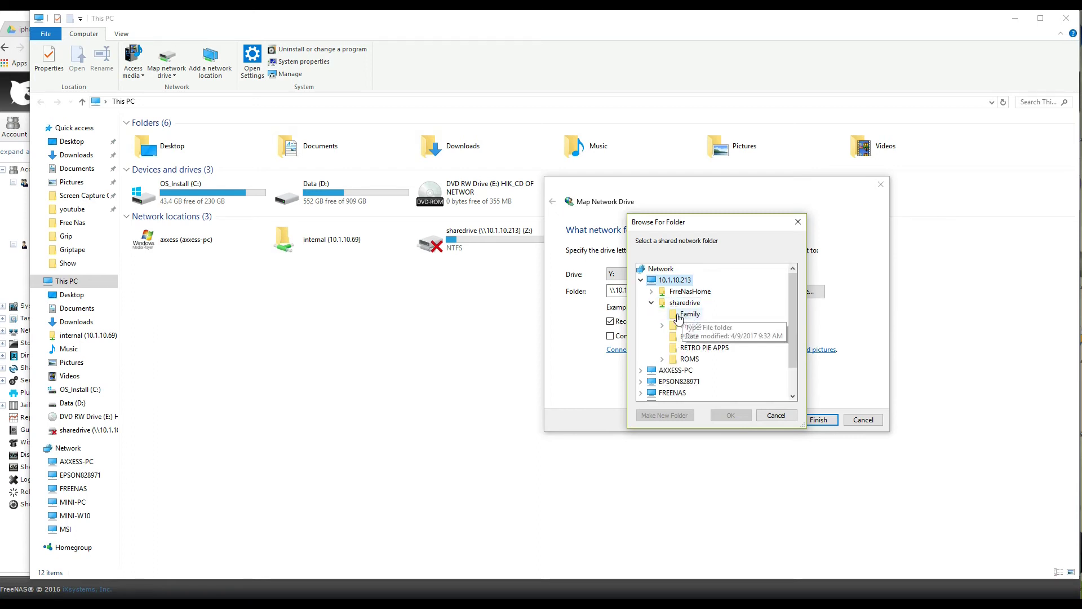
left_click(677, 317)
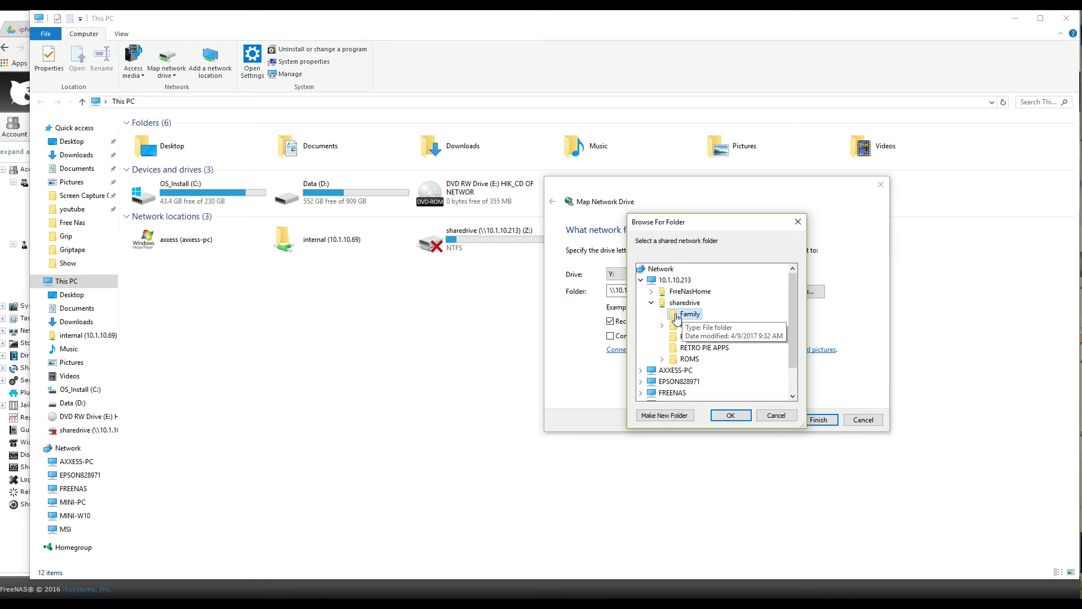
left_click(731, 416)
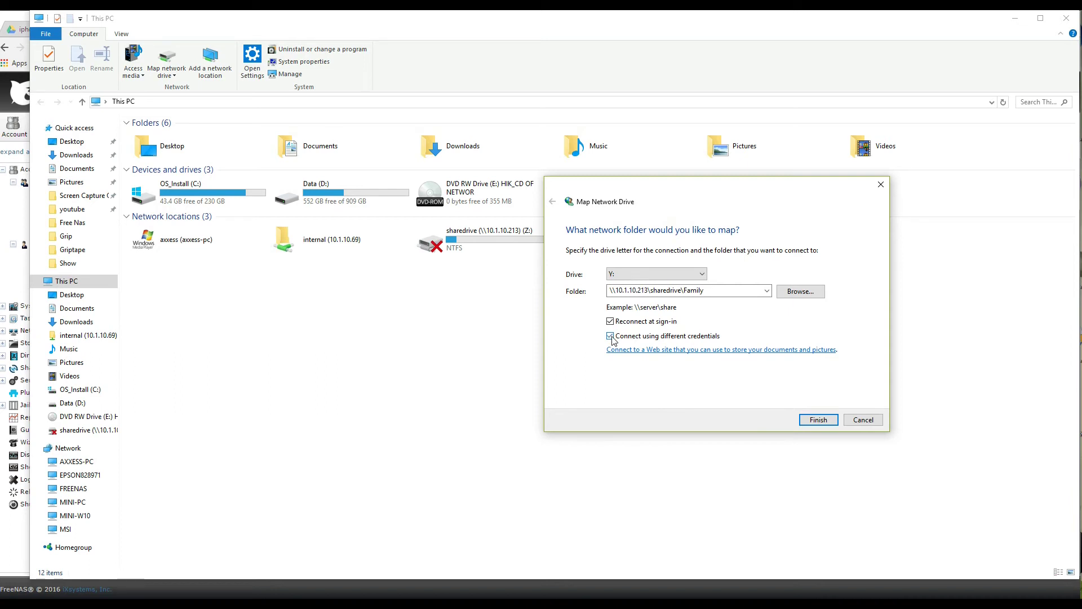
left_click(819, 421)
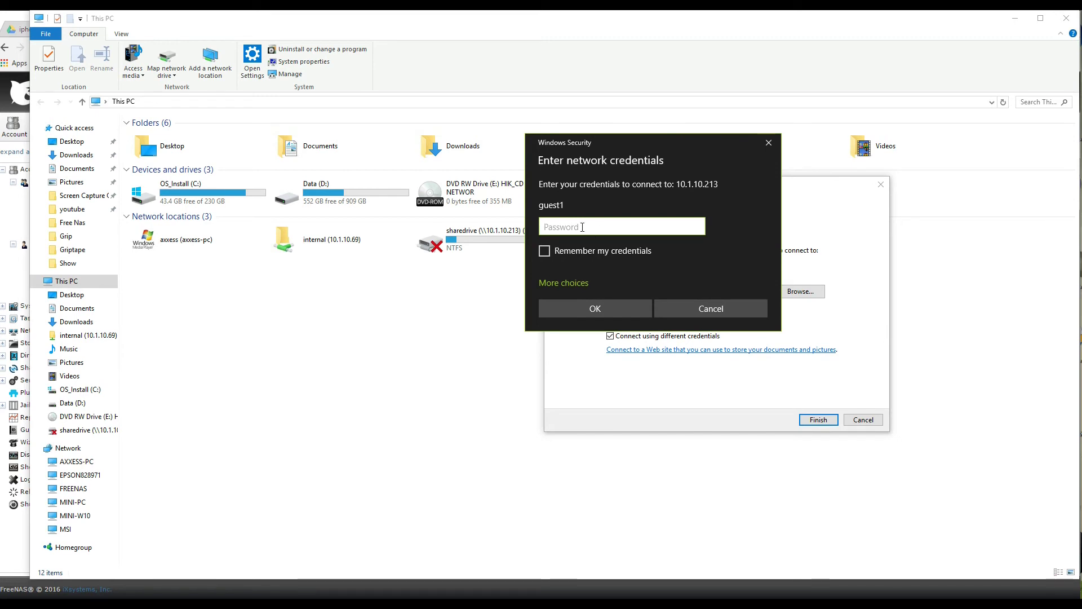
Connect drive Y: to the Family share as guest2 with the password, remembering the credentials.
left_click(570, 286)
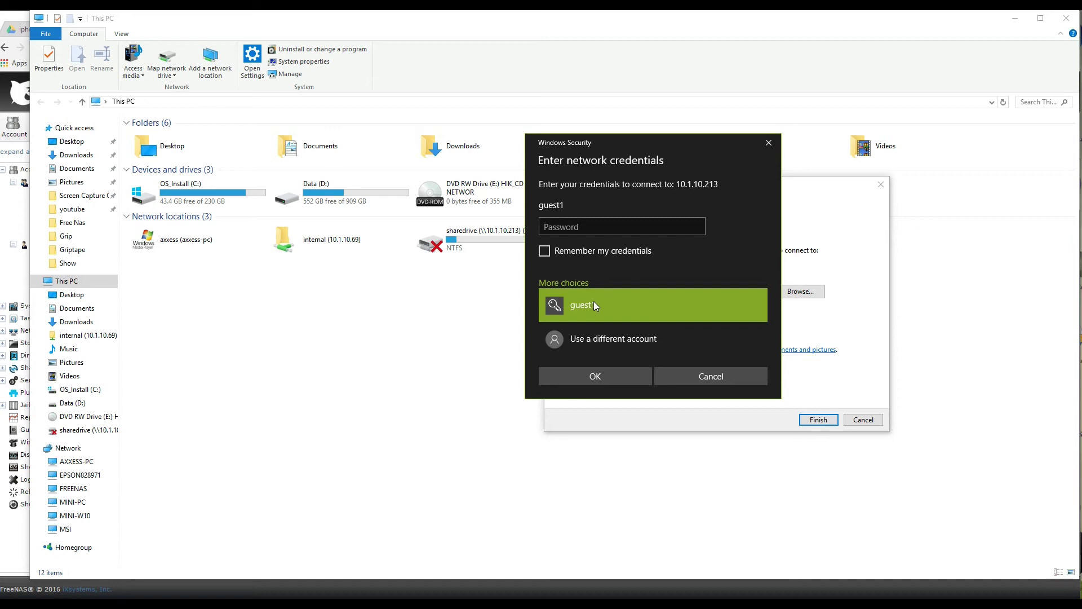
left_click(604, 338)
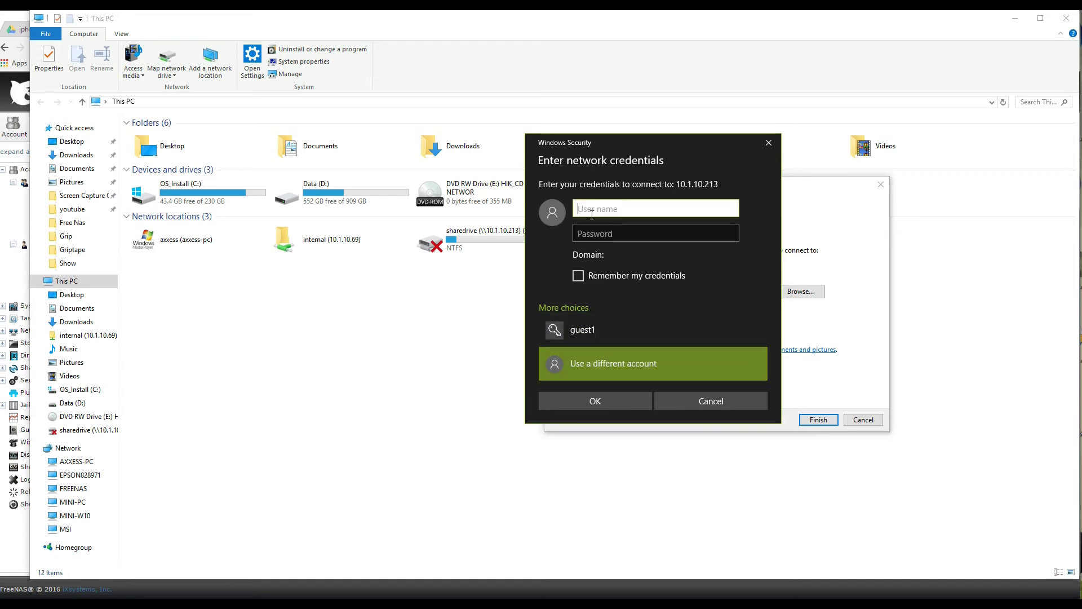
type("guest2")
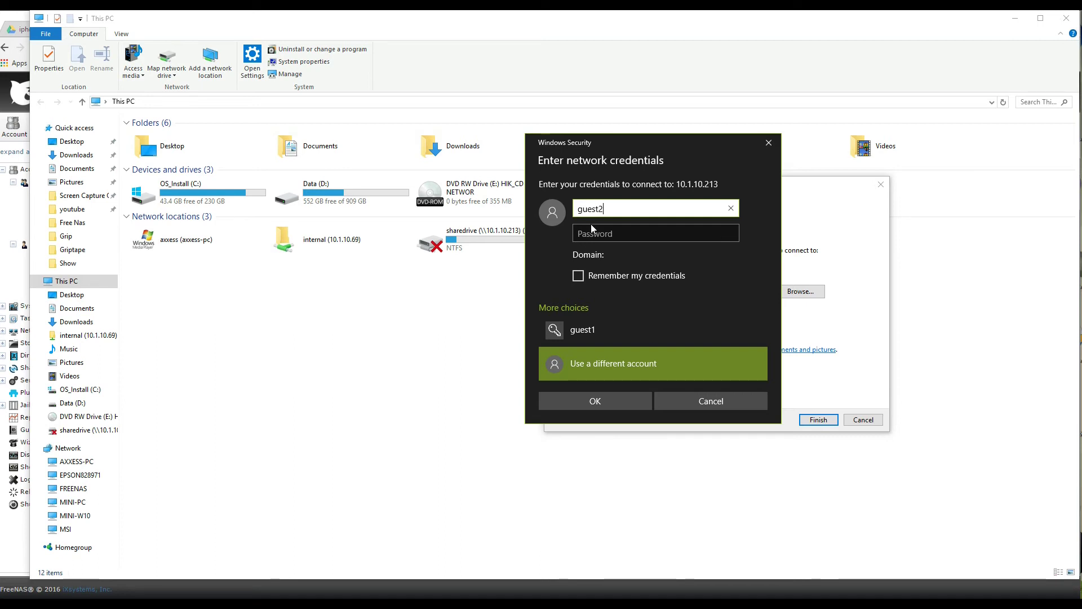
left_click(590, 235)
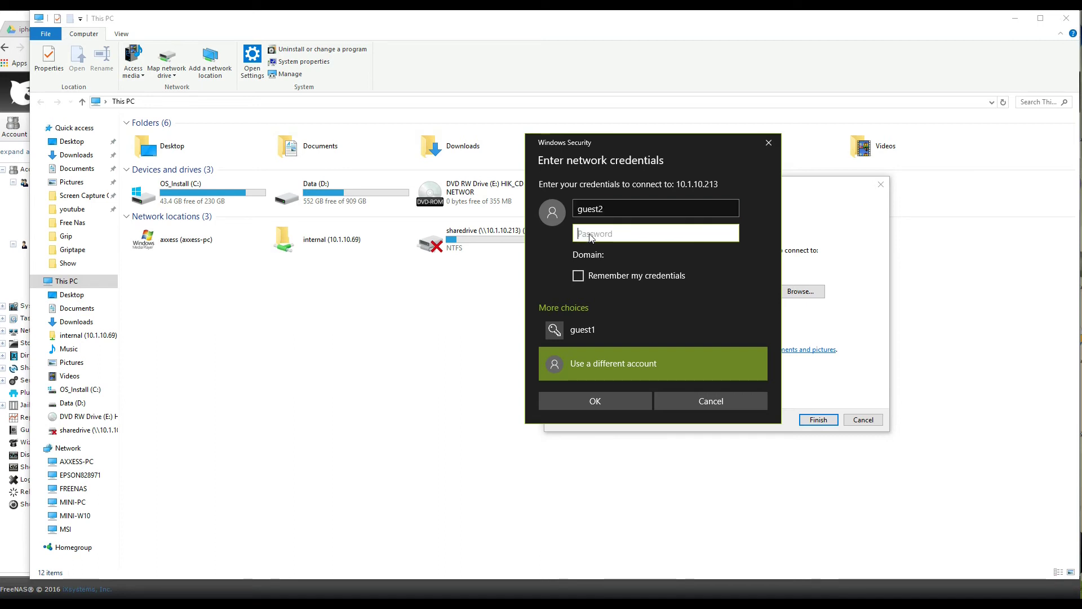
type("•••••")
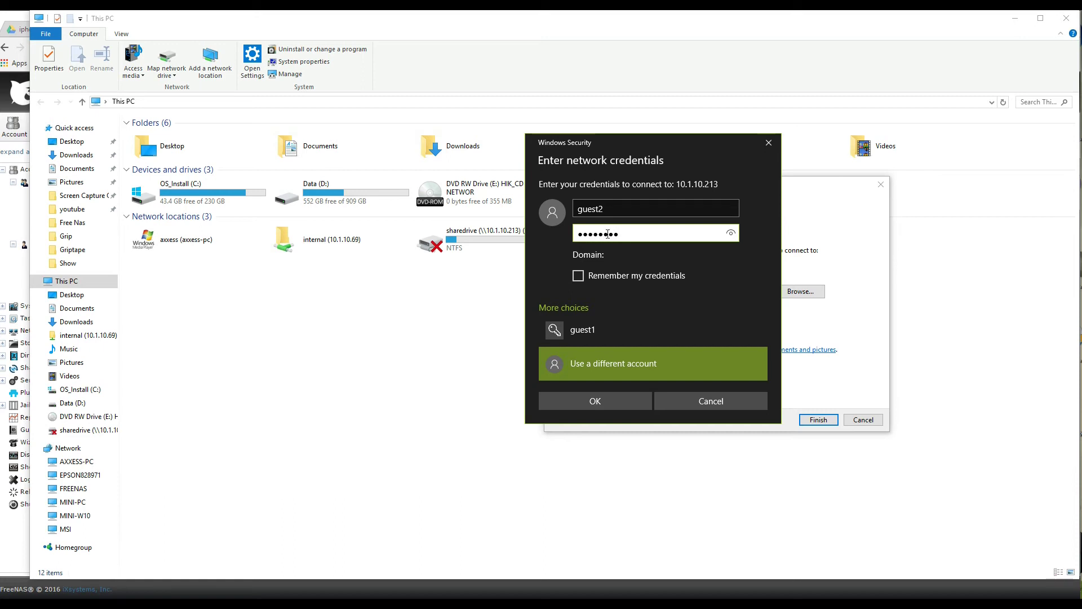
left_click(578, 276)
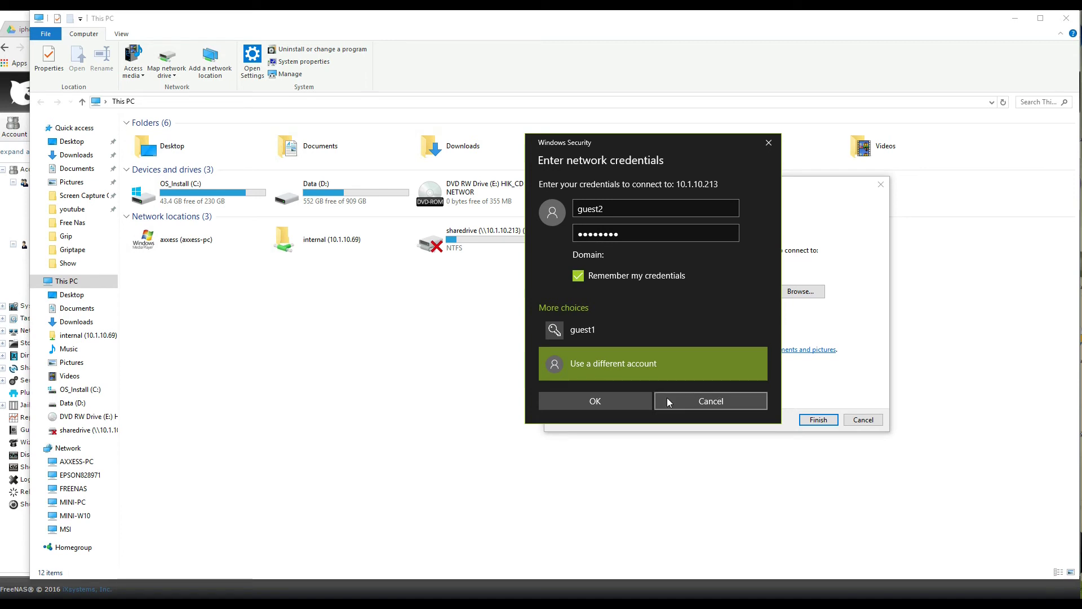
left_click(607, 400)
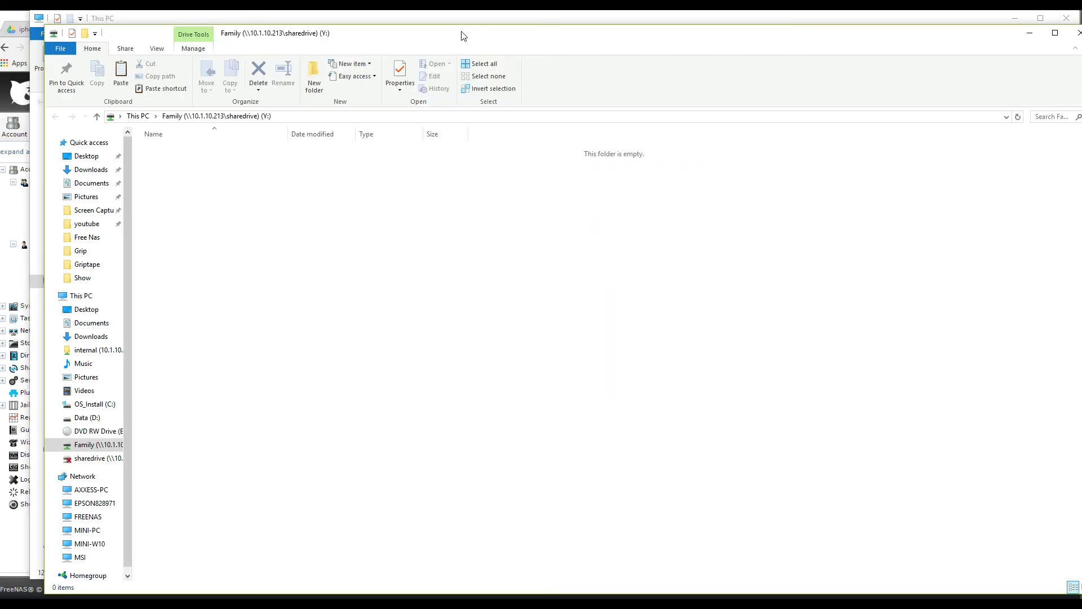
Add a new folder named test in the empty Family (Y:) drive, then go up to This PC.
mouse_move(462, 36)
left_mouse_down()
mouse_move(708, 106)
mouse_move(442, 44)
mouse_move(448, 21)
left_mouse_up()
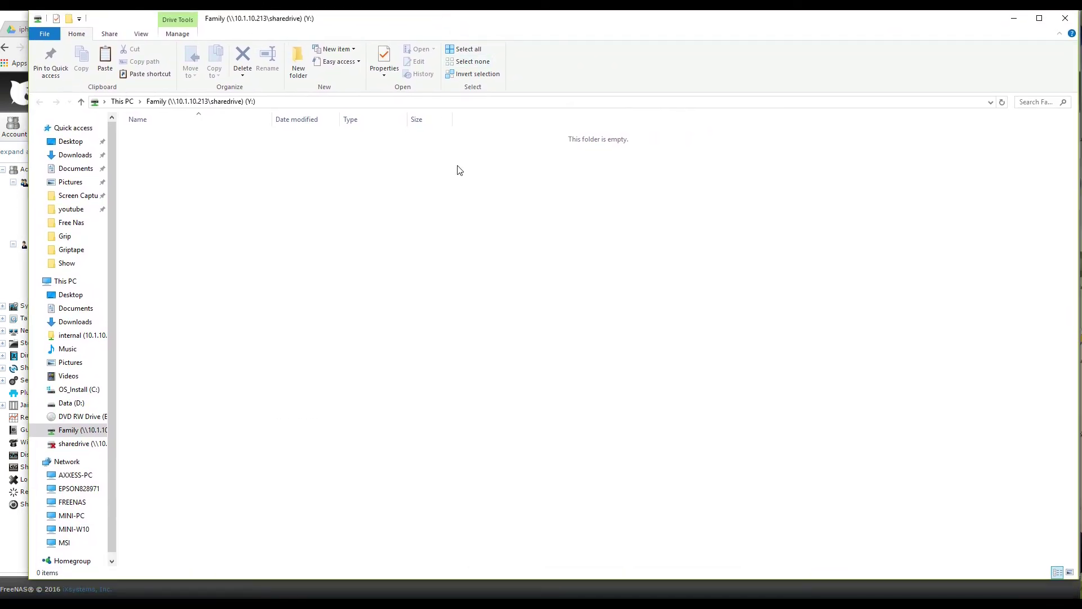
right_click(212, 204)
mouse_move(269, 340)
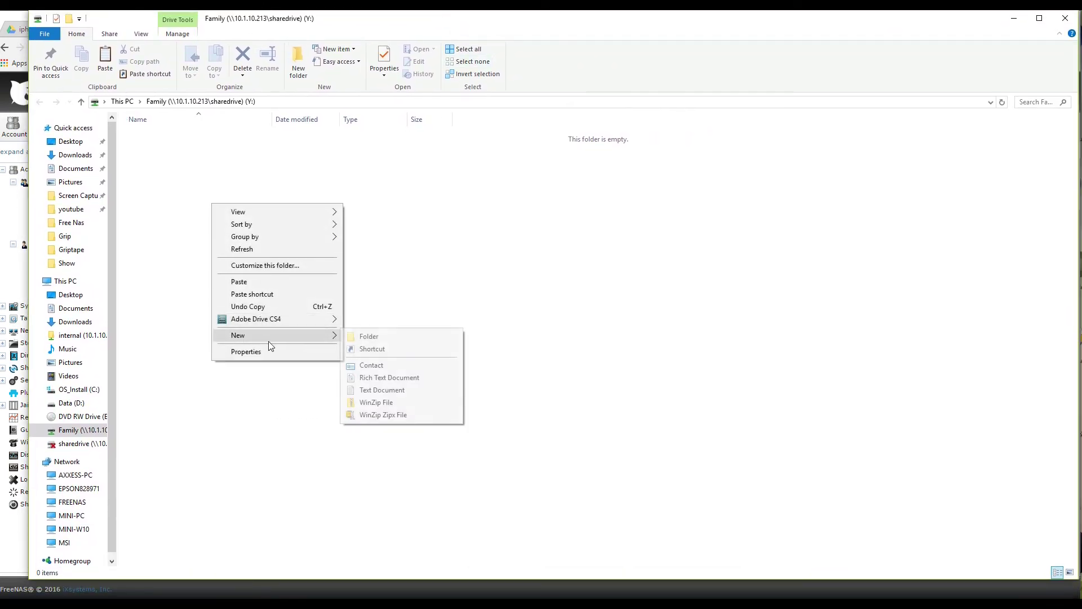
left_click(361, 335)
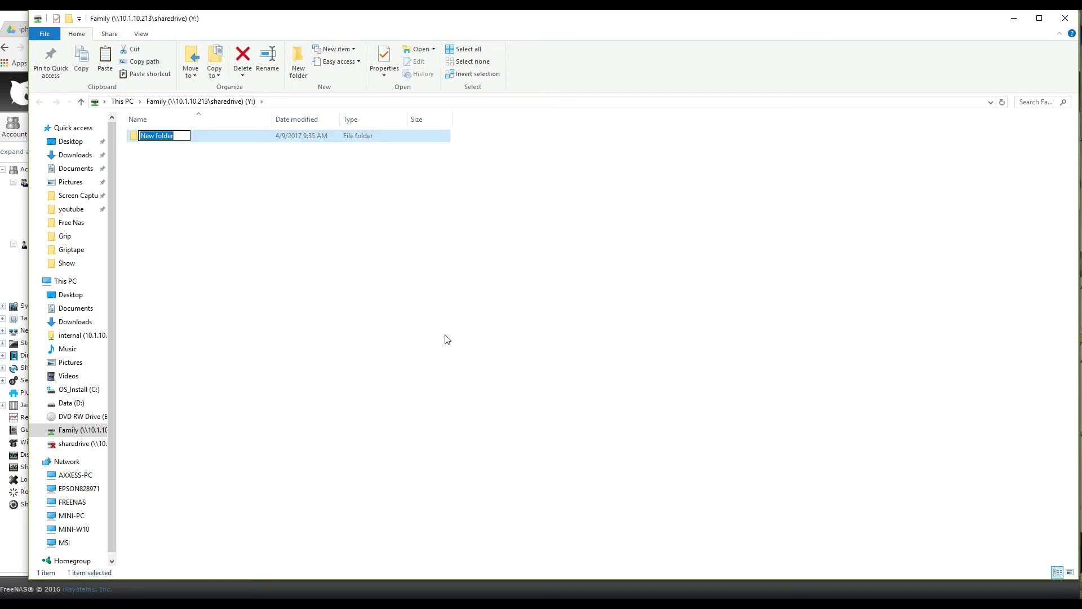
type("test")
key("Return")
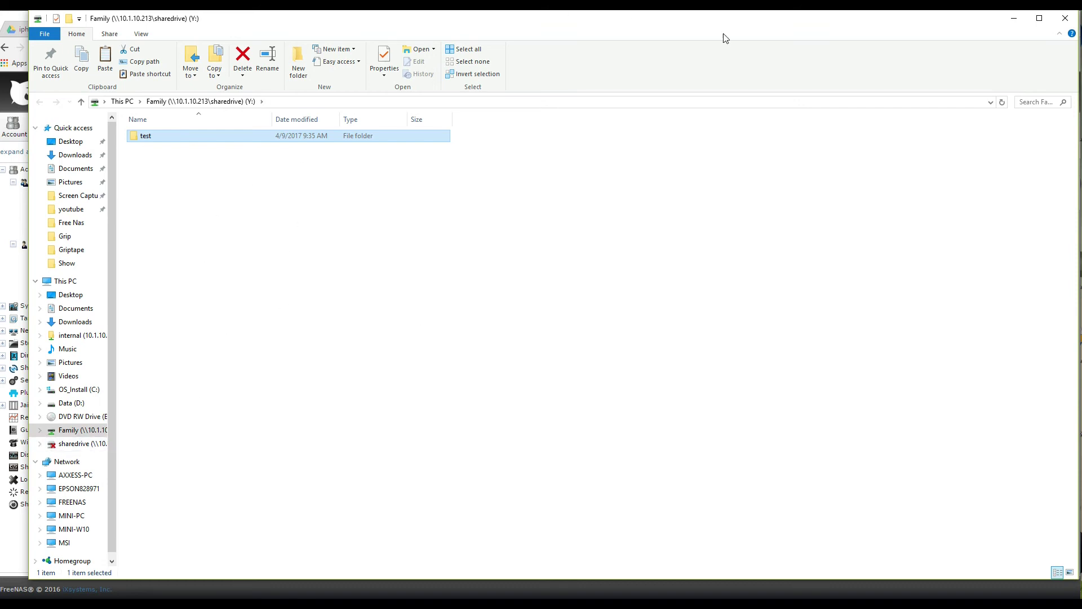
key("alt+Up")
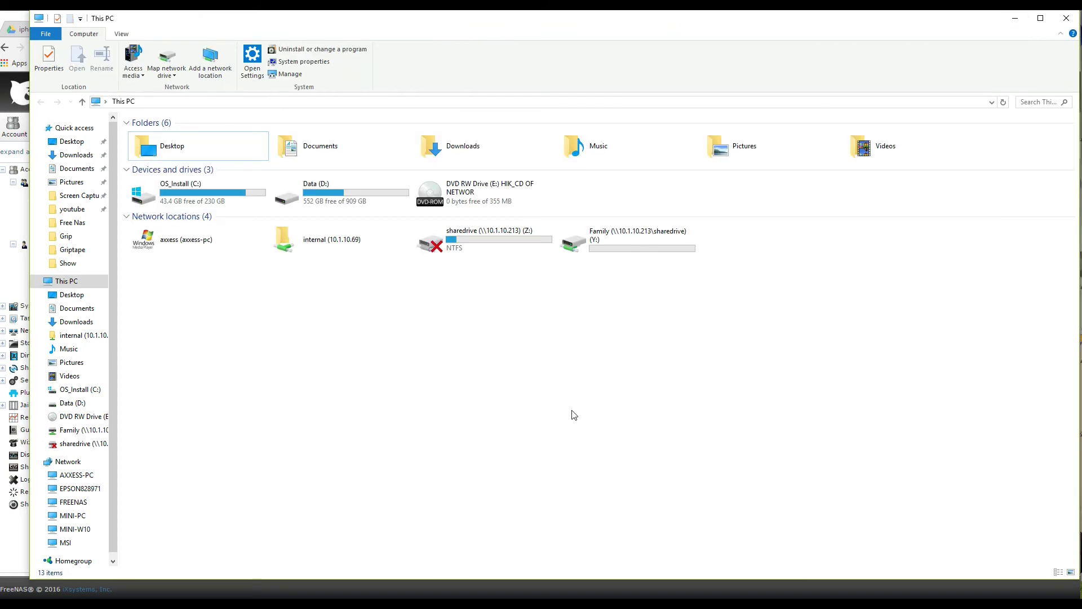
Reconnect sharedrive (Z:) as guest2 with remembered credentials and open it to check its folders.
double_click(485, 239)
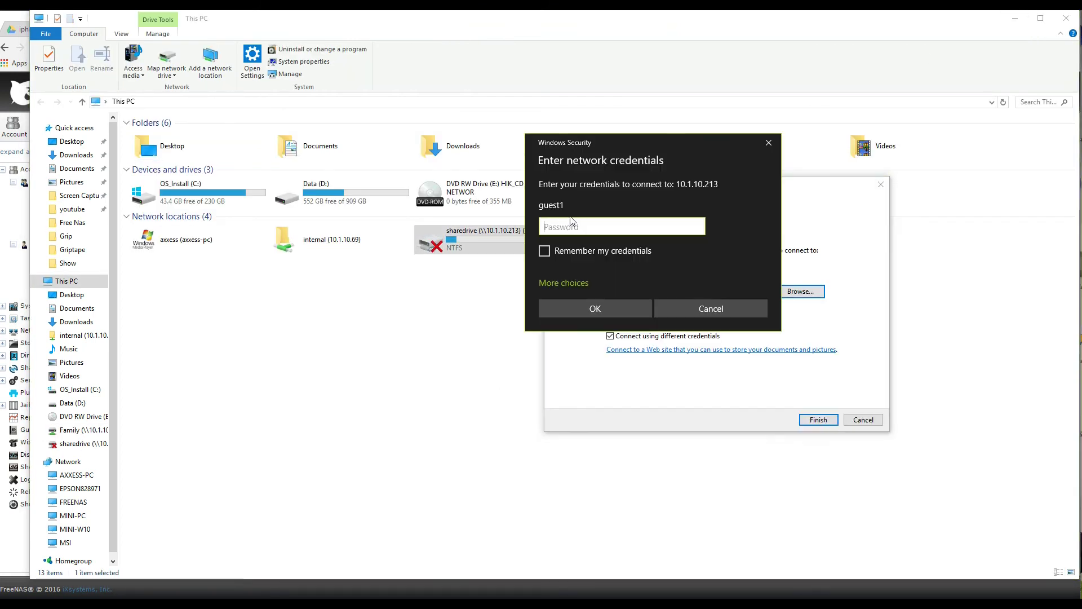
left_click(576, 284)
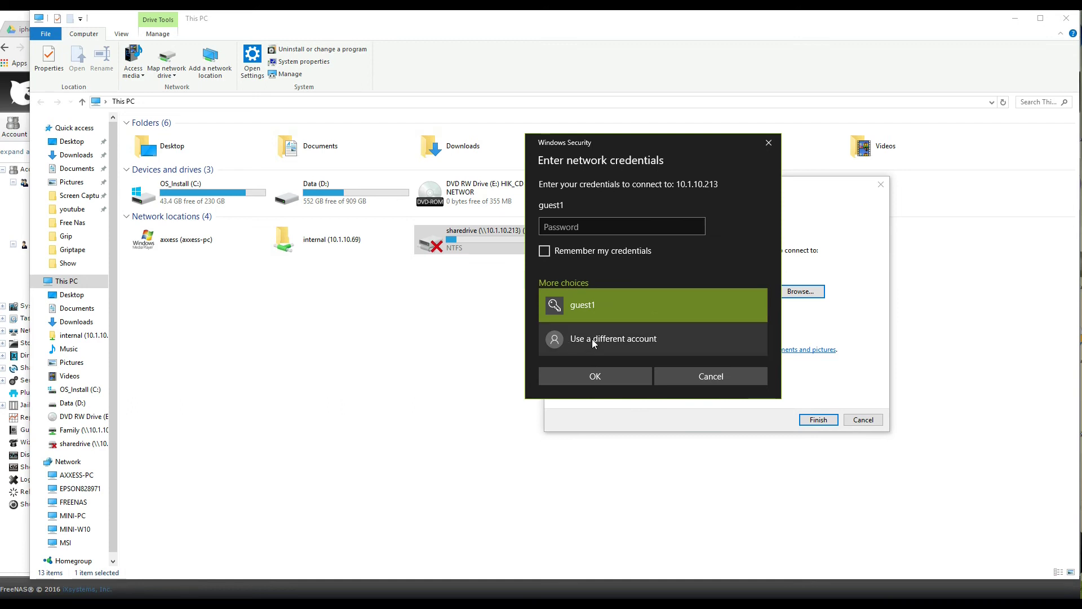
left_click(592, 340)
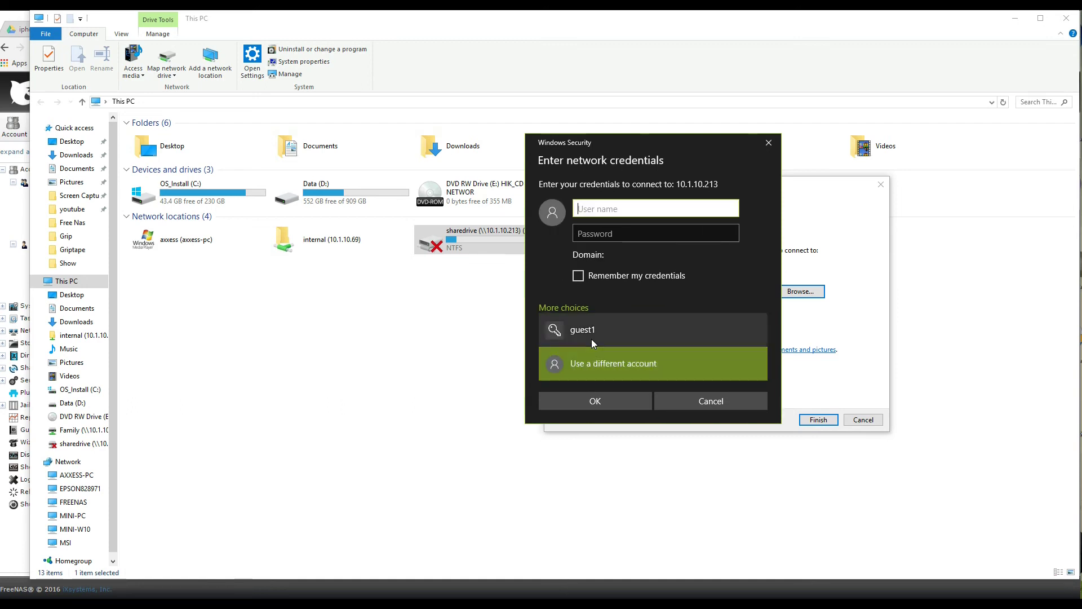
type("guest")
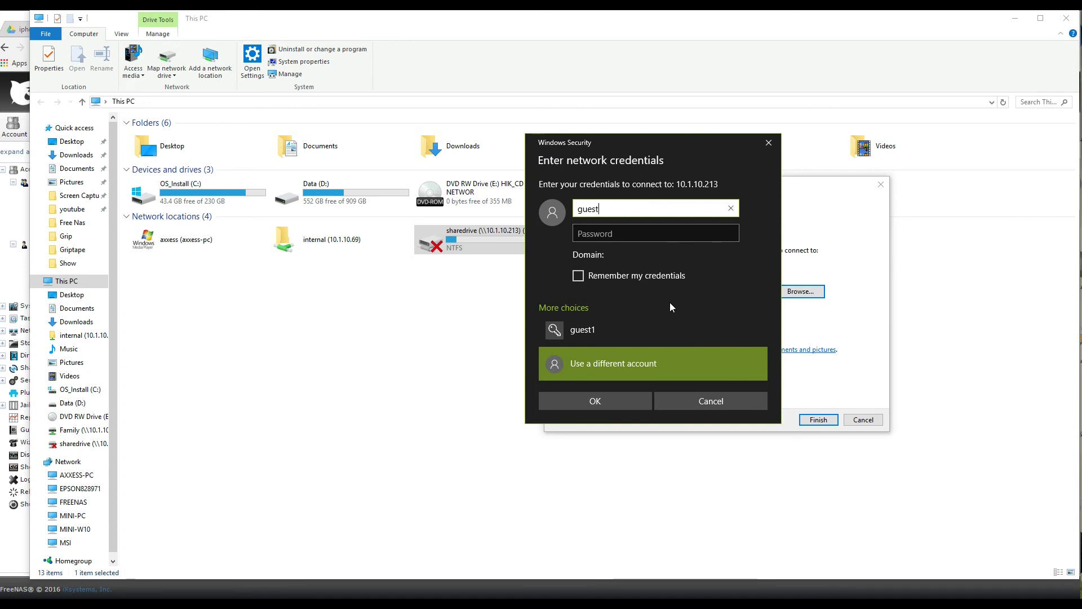
type("2")
left_click(592, 236)
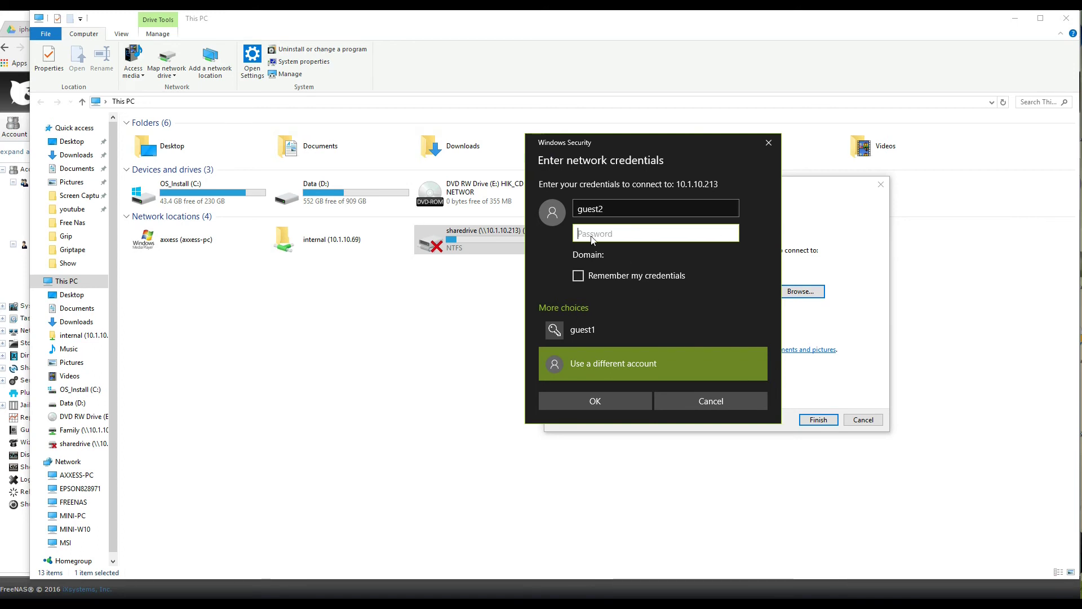
type("••")
left_click(579, 276)
left_click(600, 401)
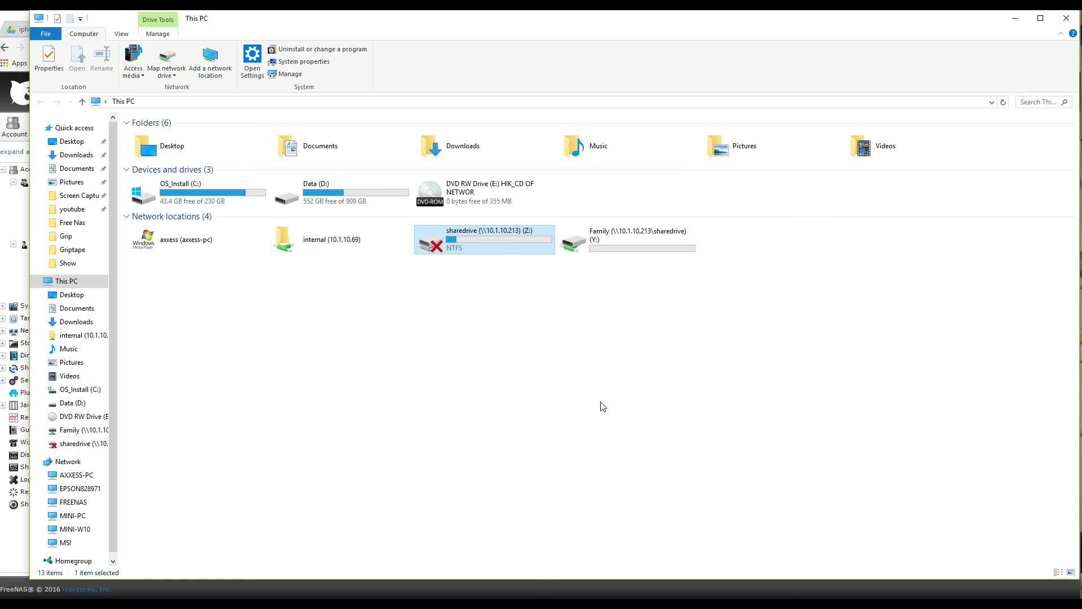
double_click(489, 240)
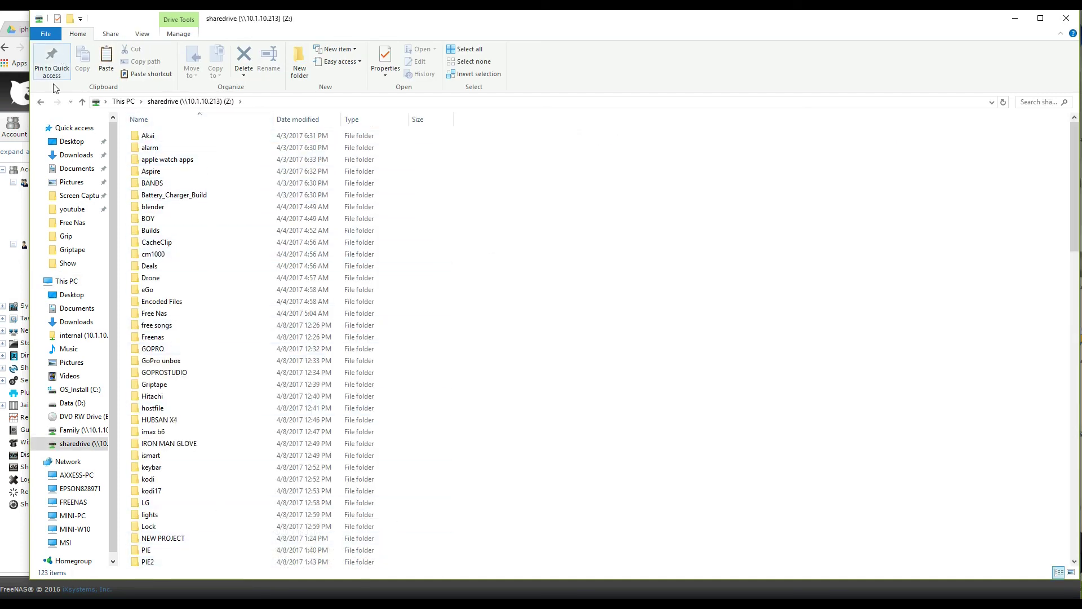
Go back from sharedrive (Z:) to This PC and open Family (Y:) to see the test folder.
left_click(42, 102)
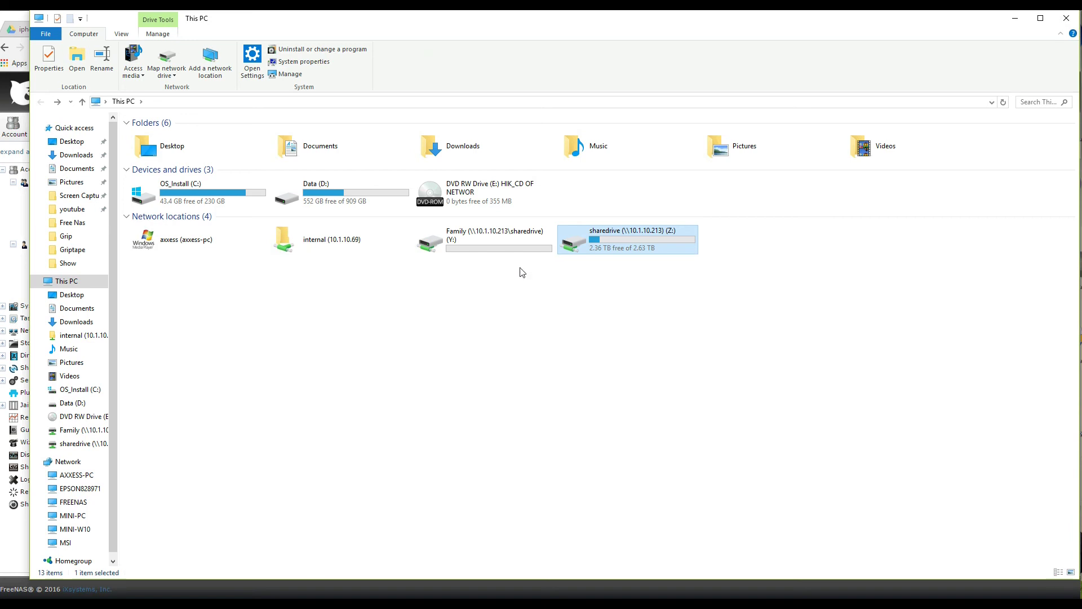
double_click(499, 239)
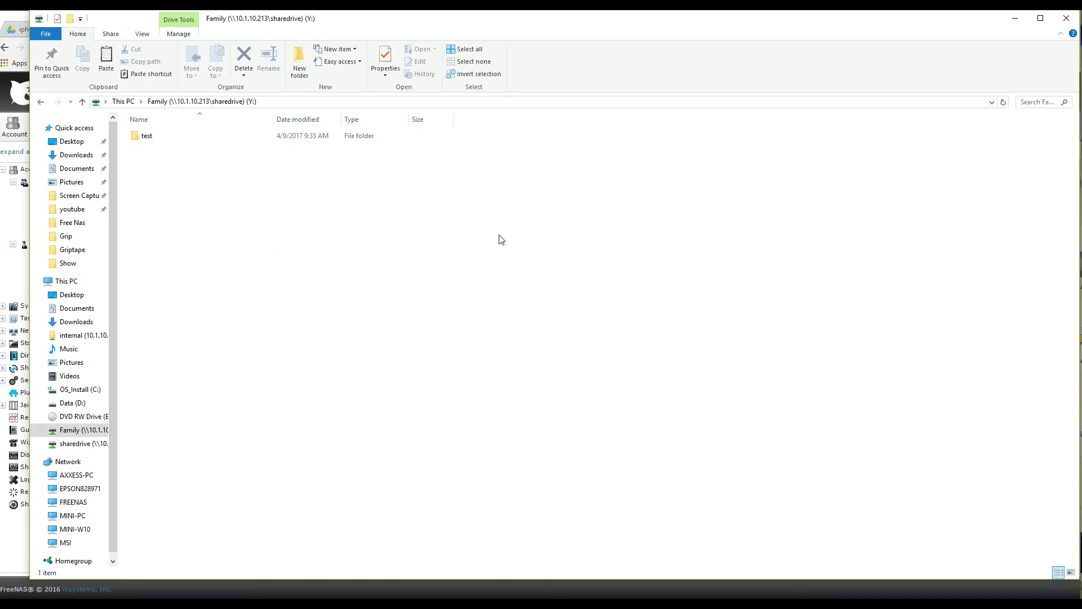